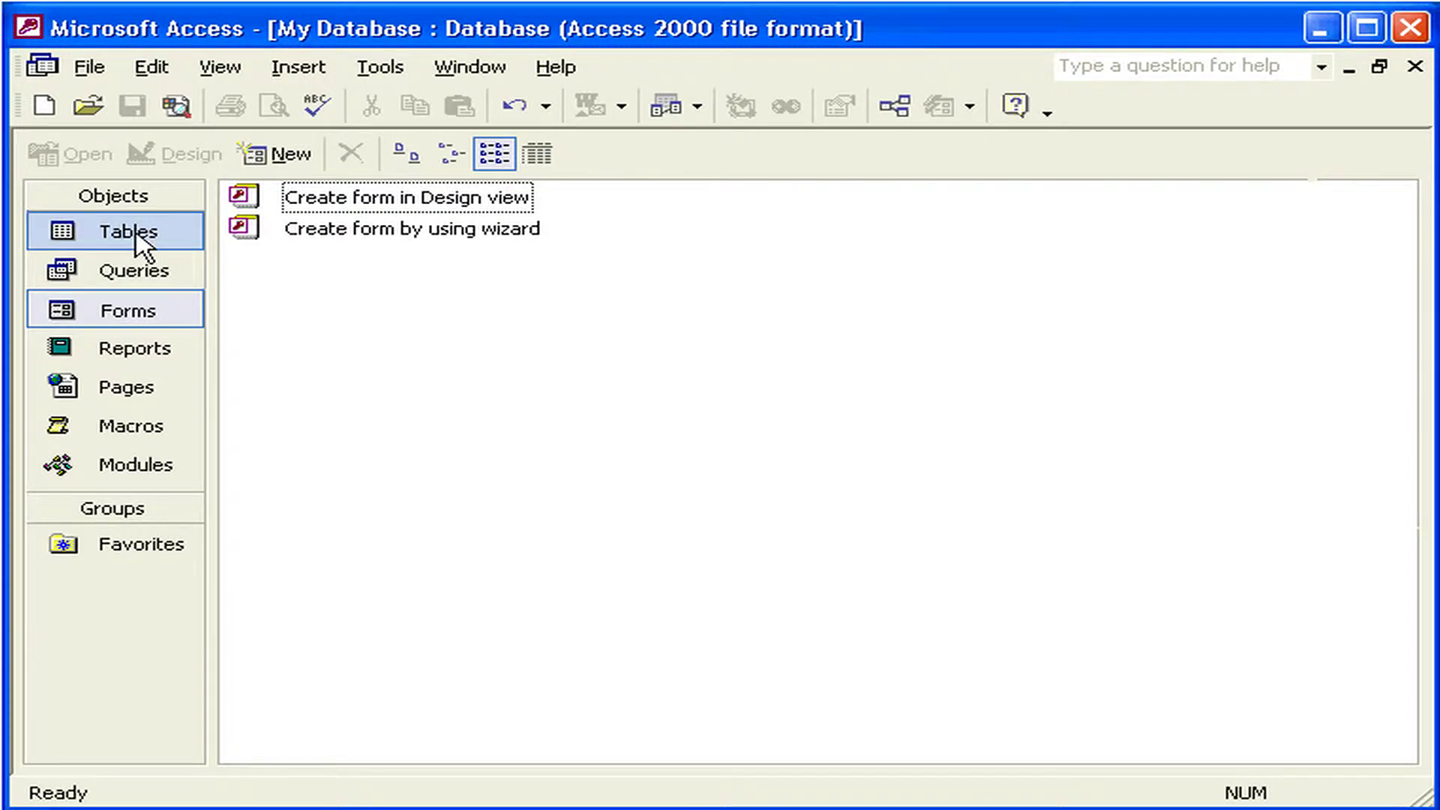
- Show the Tables list and start a new table from the New Table dialog
left_click(136, 239)
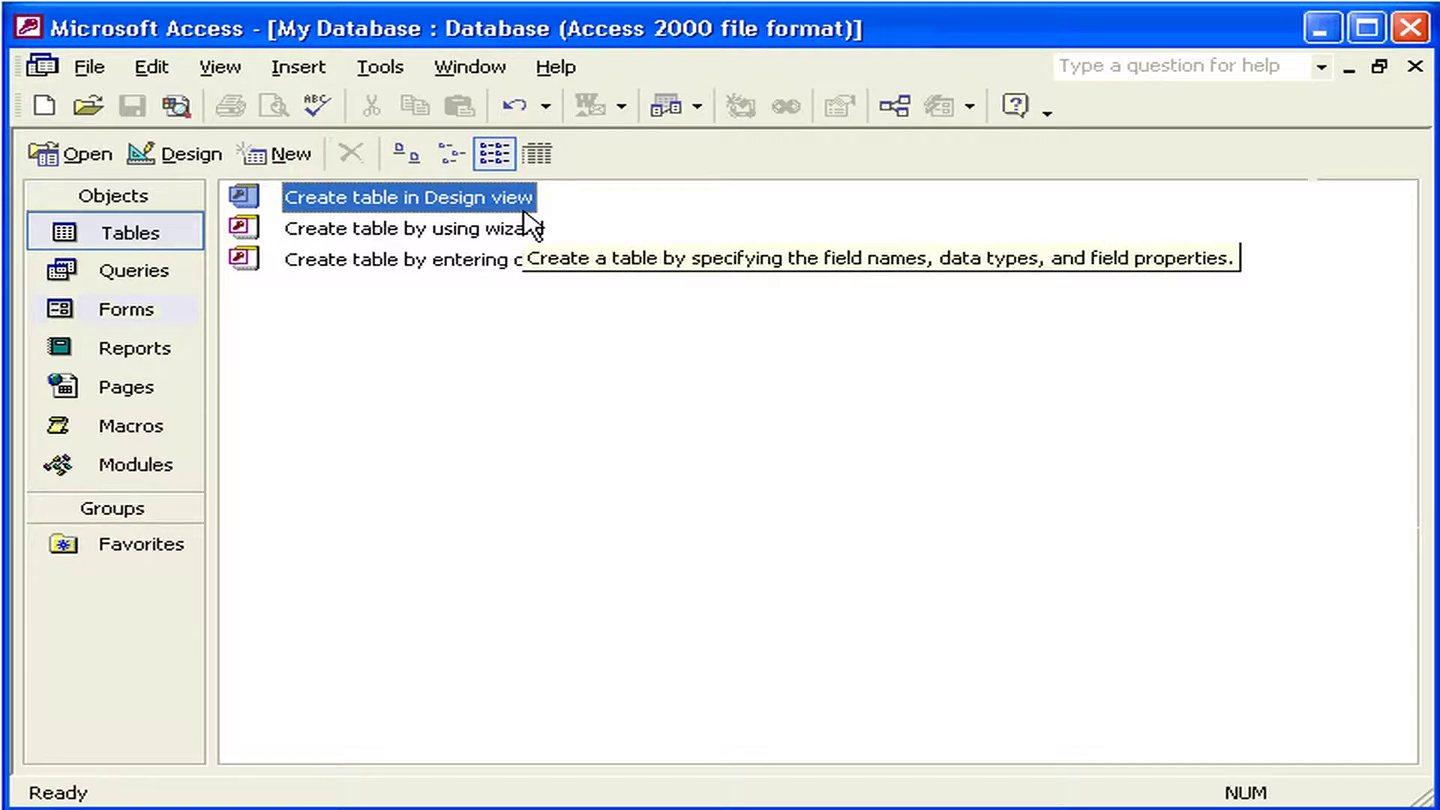
left_click(292, 156)
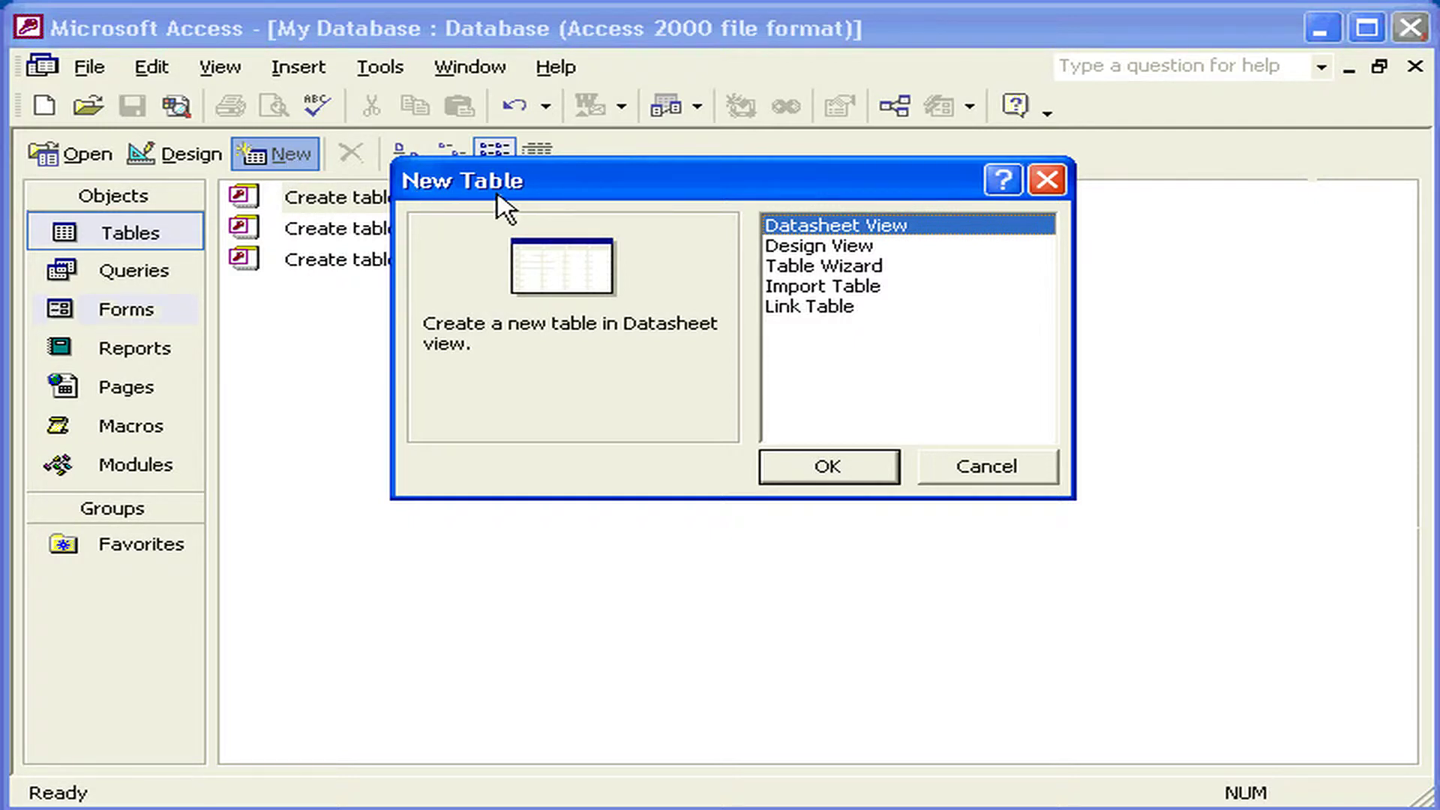
- Create the new table Table1 in Design View
left_click(819, 248)
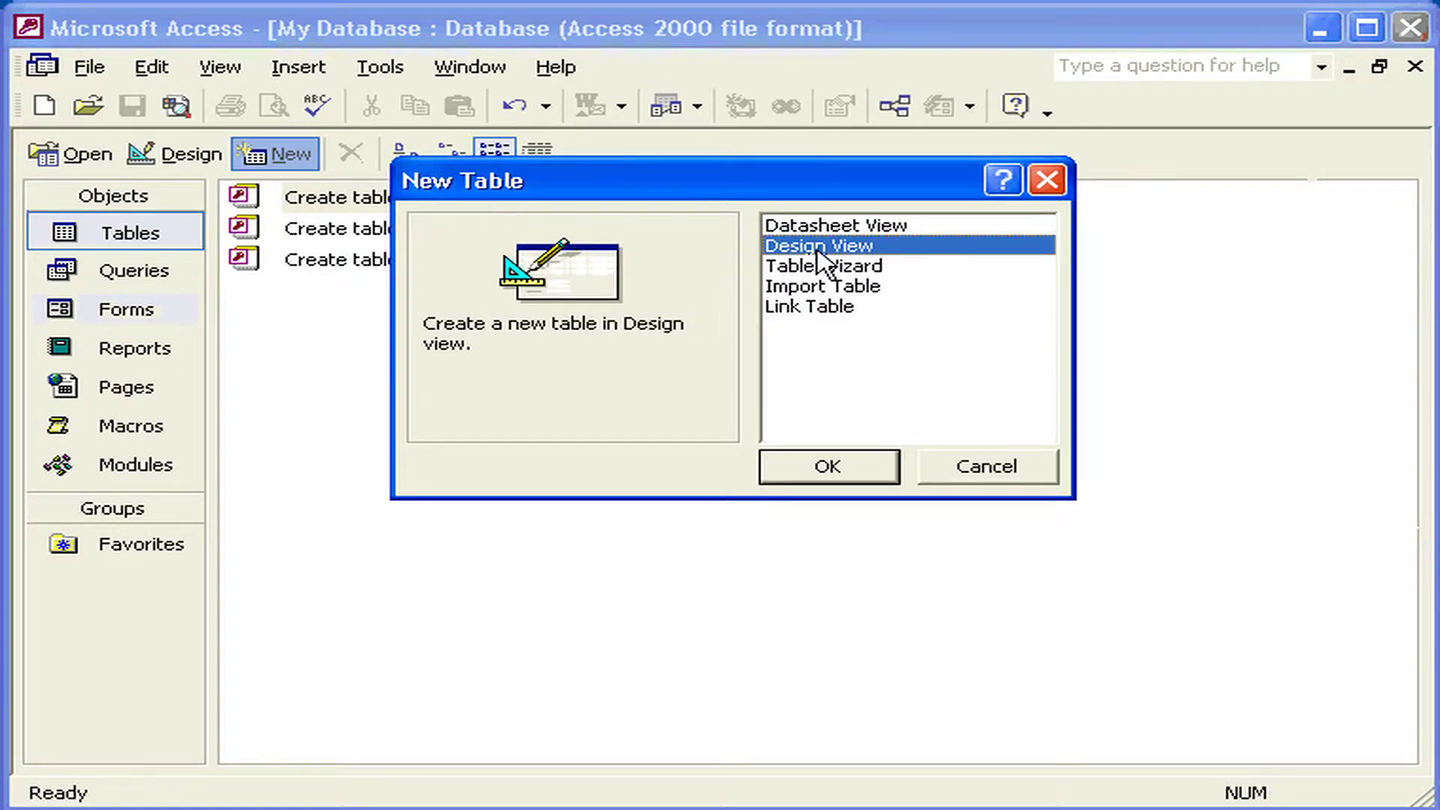
left_click(806, 469)
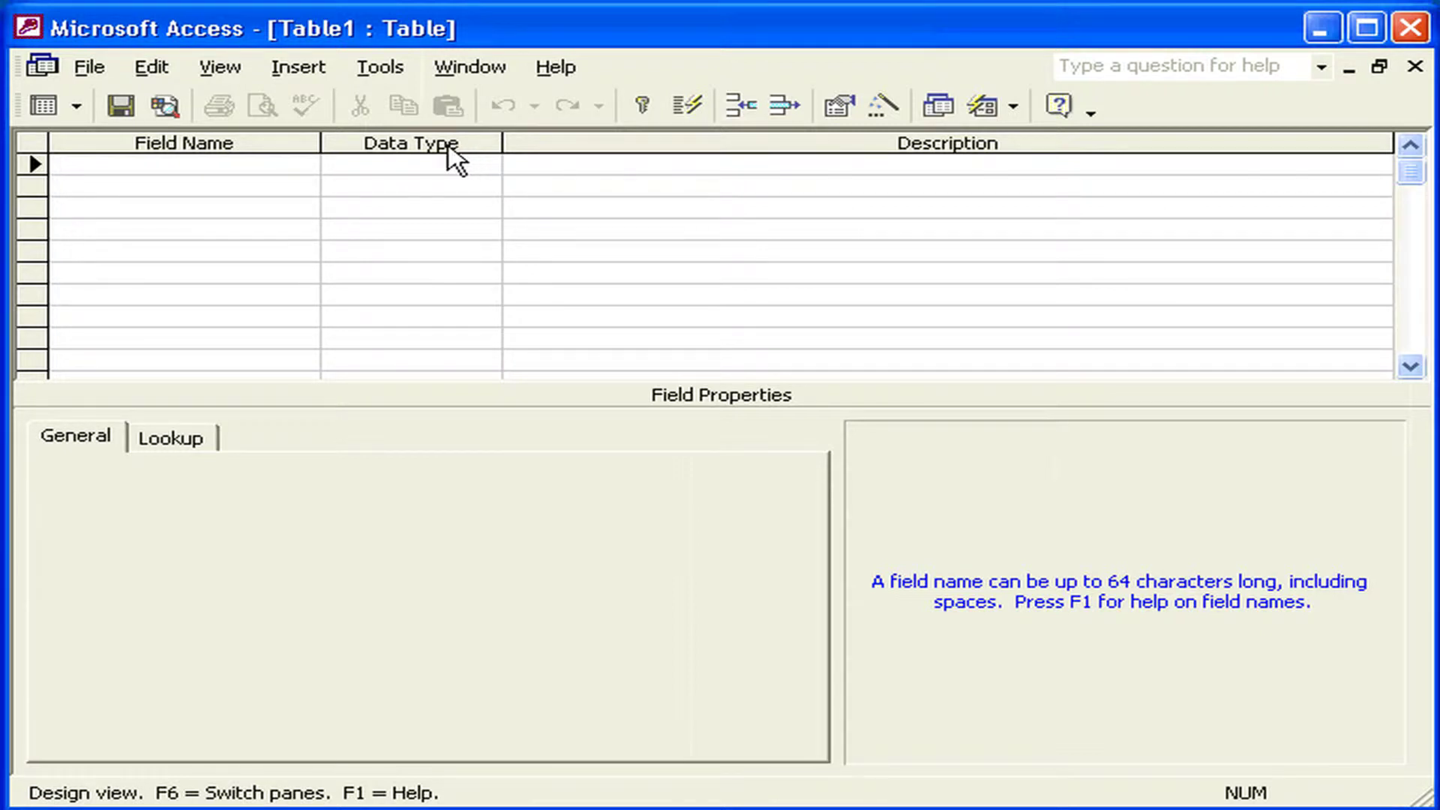
left_click(364, 198)
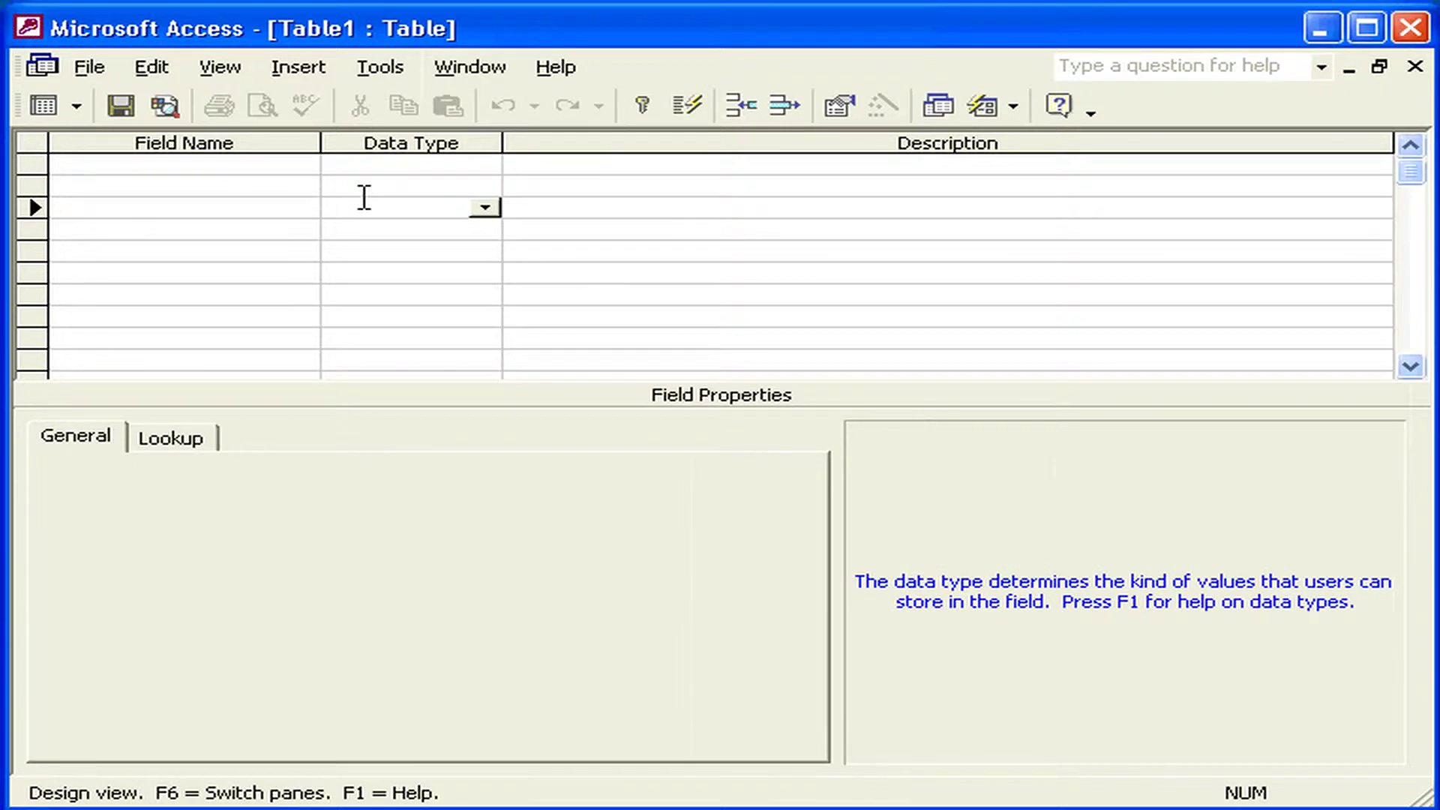
left_click(486, 209)
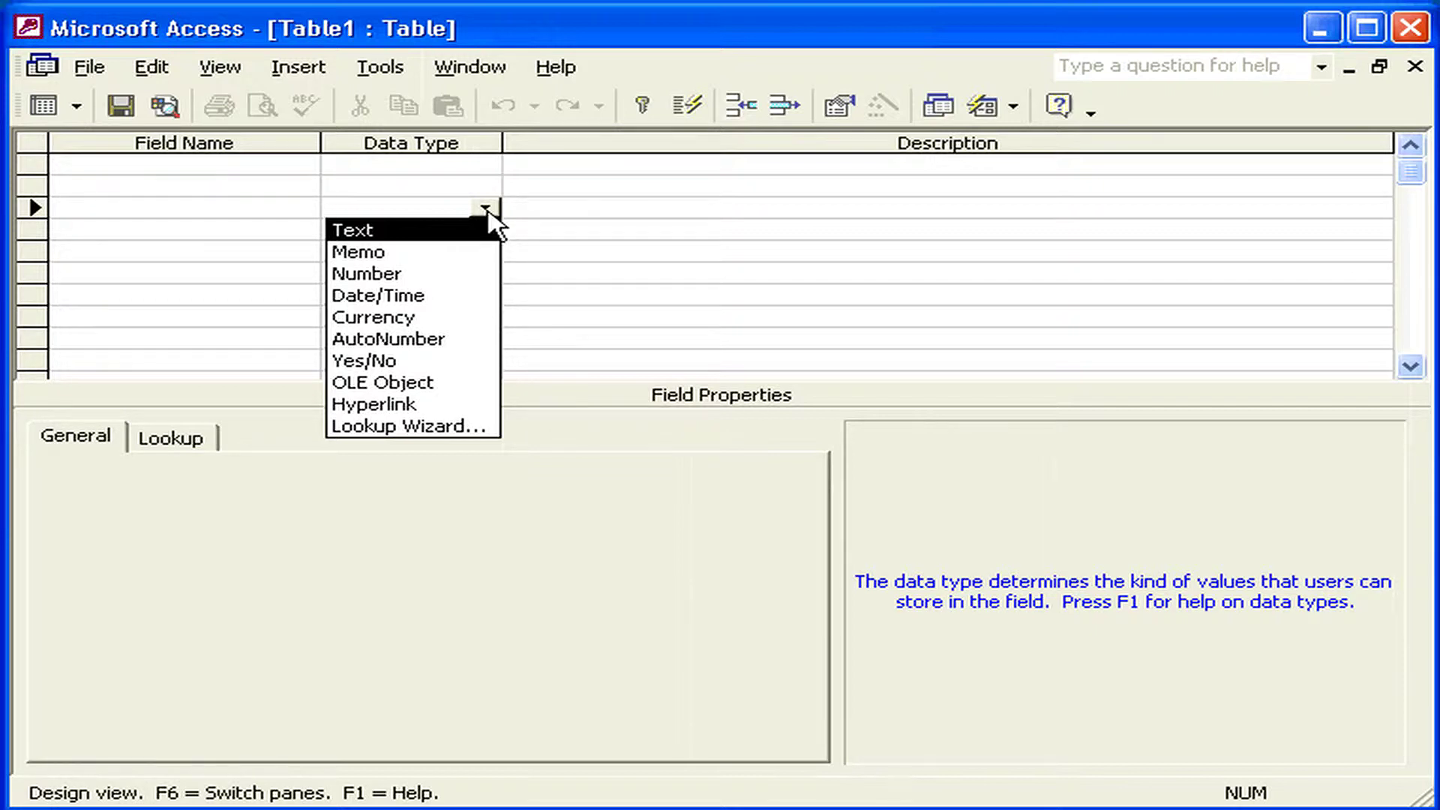
left_click(486, 209)
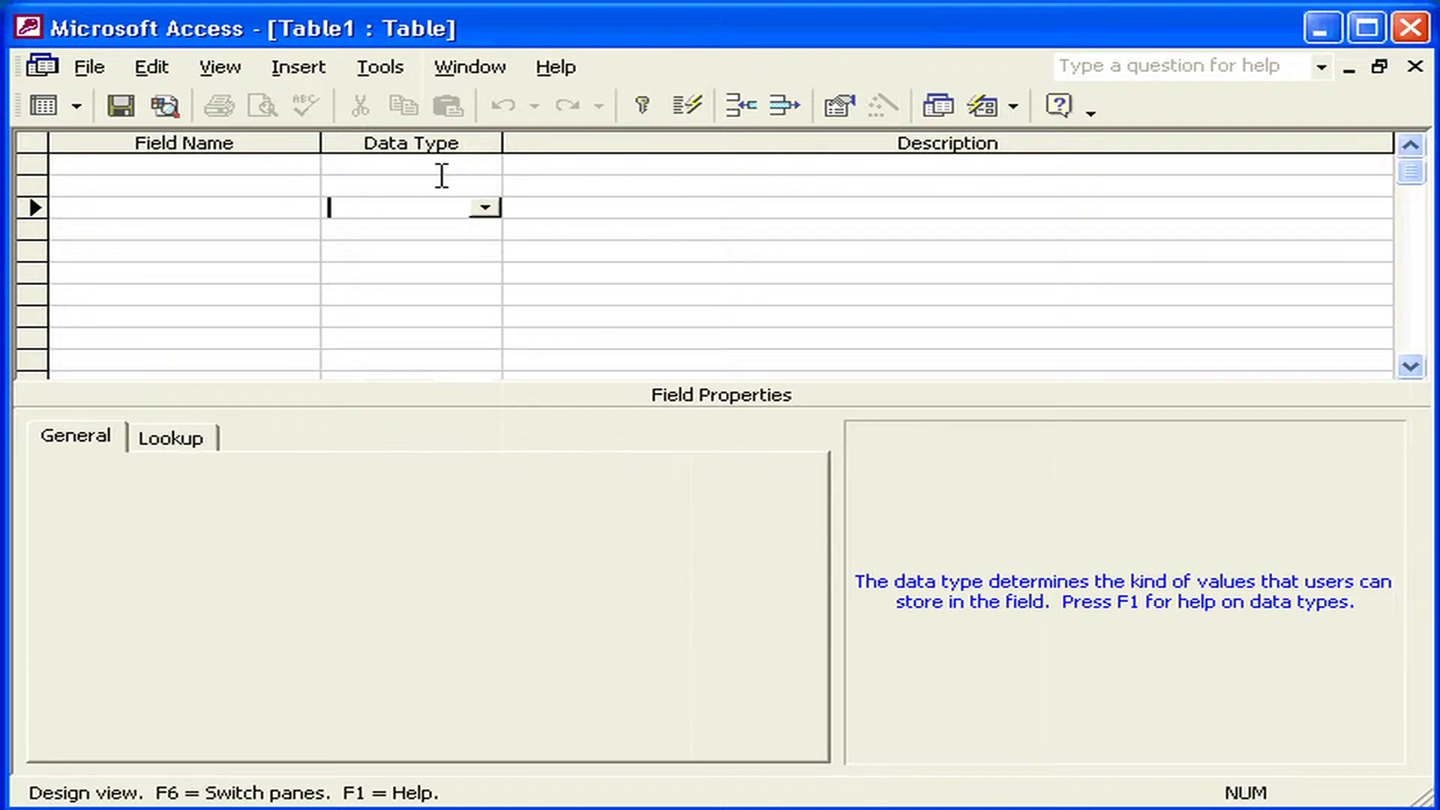
left_click(149, 162)
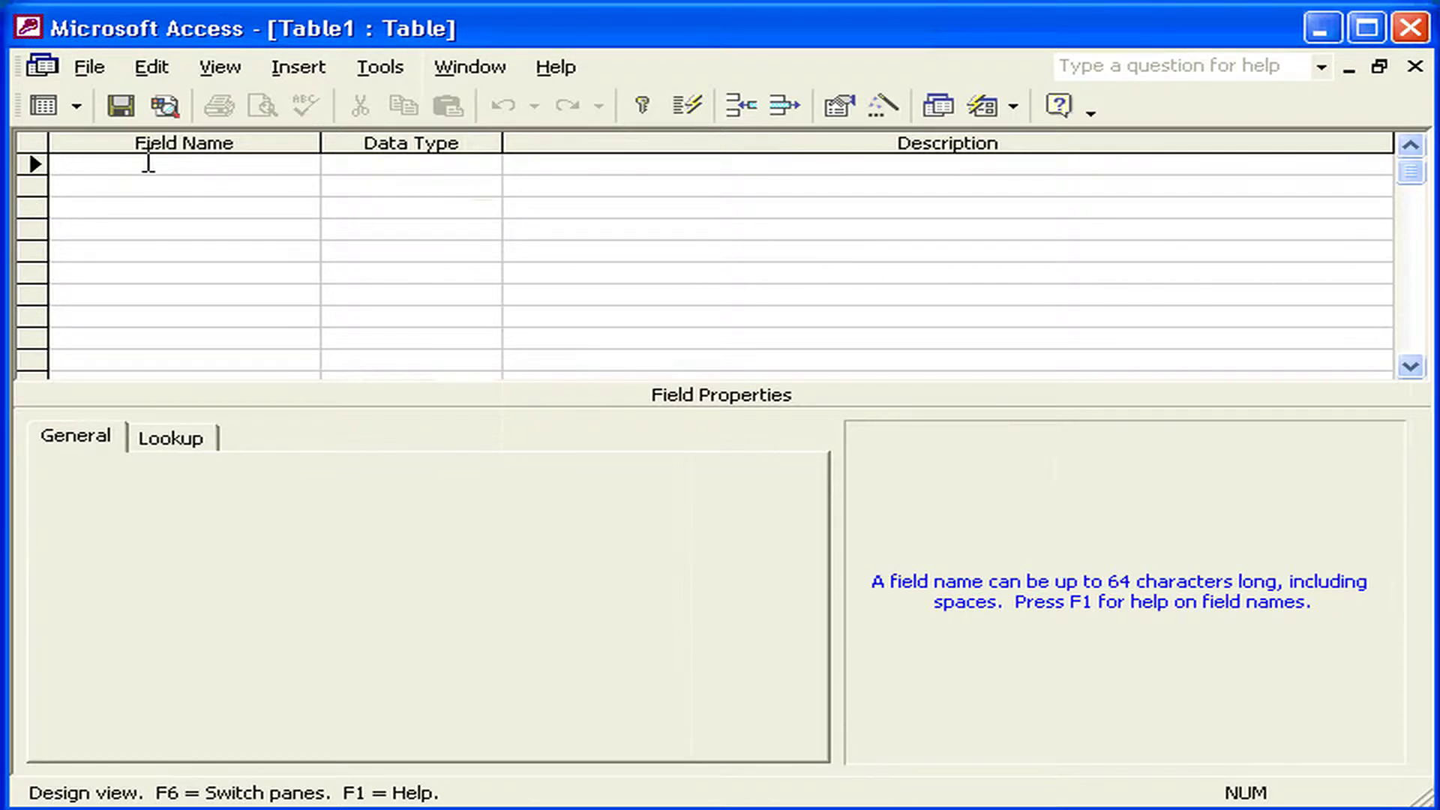
- Add the first field, Code, with the Number data type
type("Code")
key("Tab")
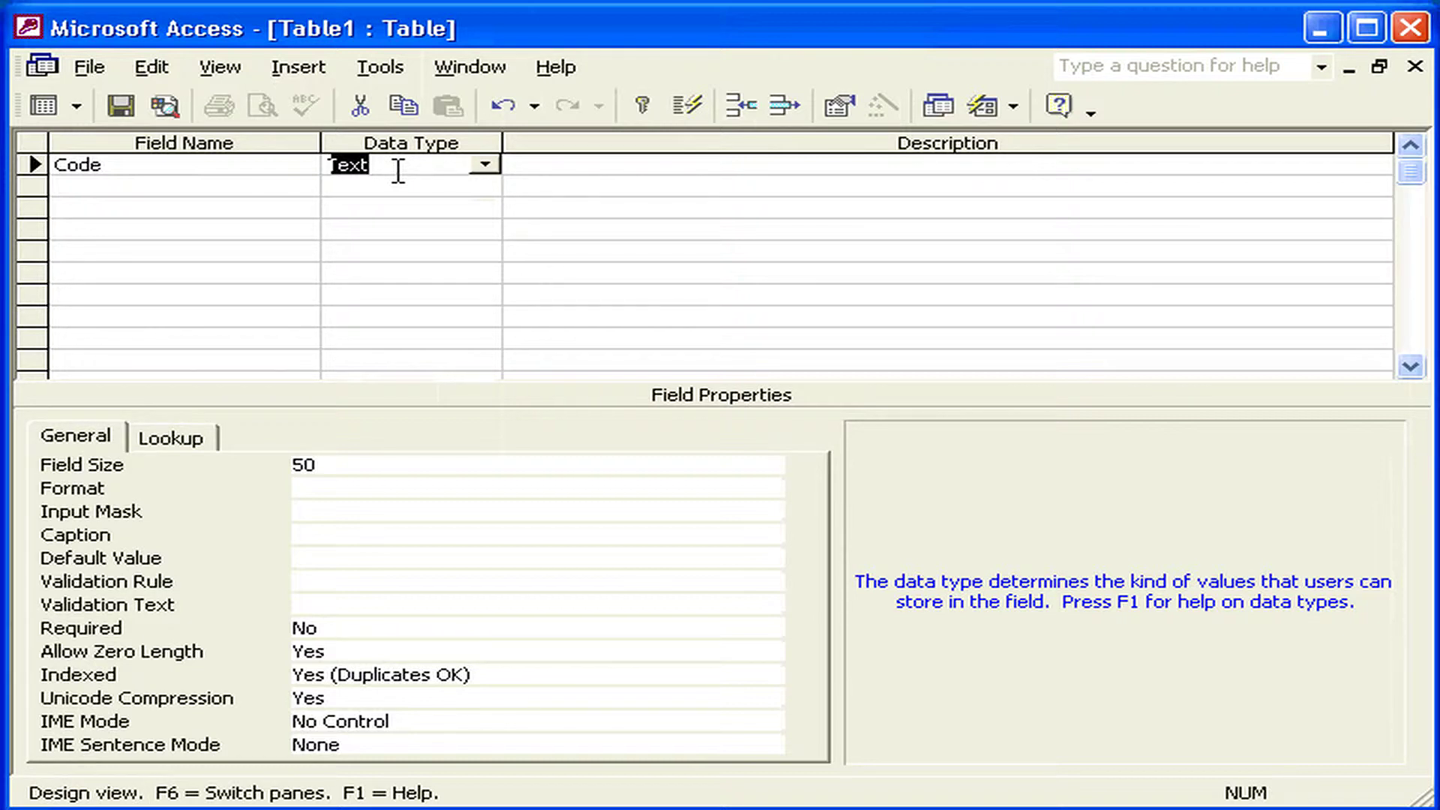
left_click(486, 165)
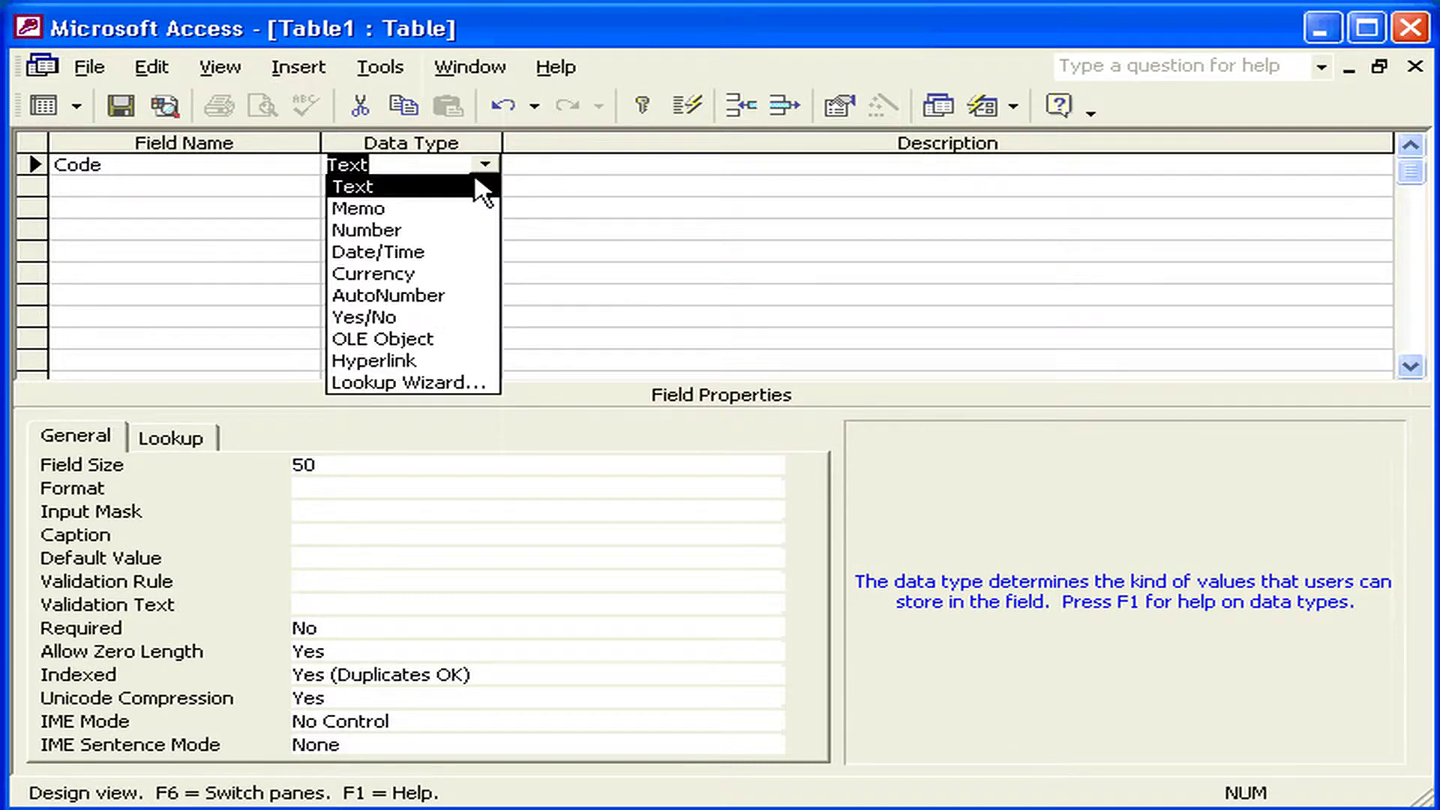
left_click(457, 233)
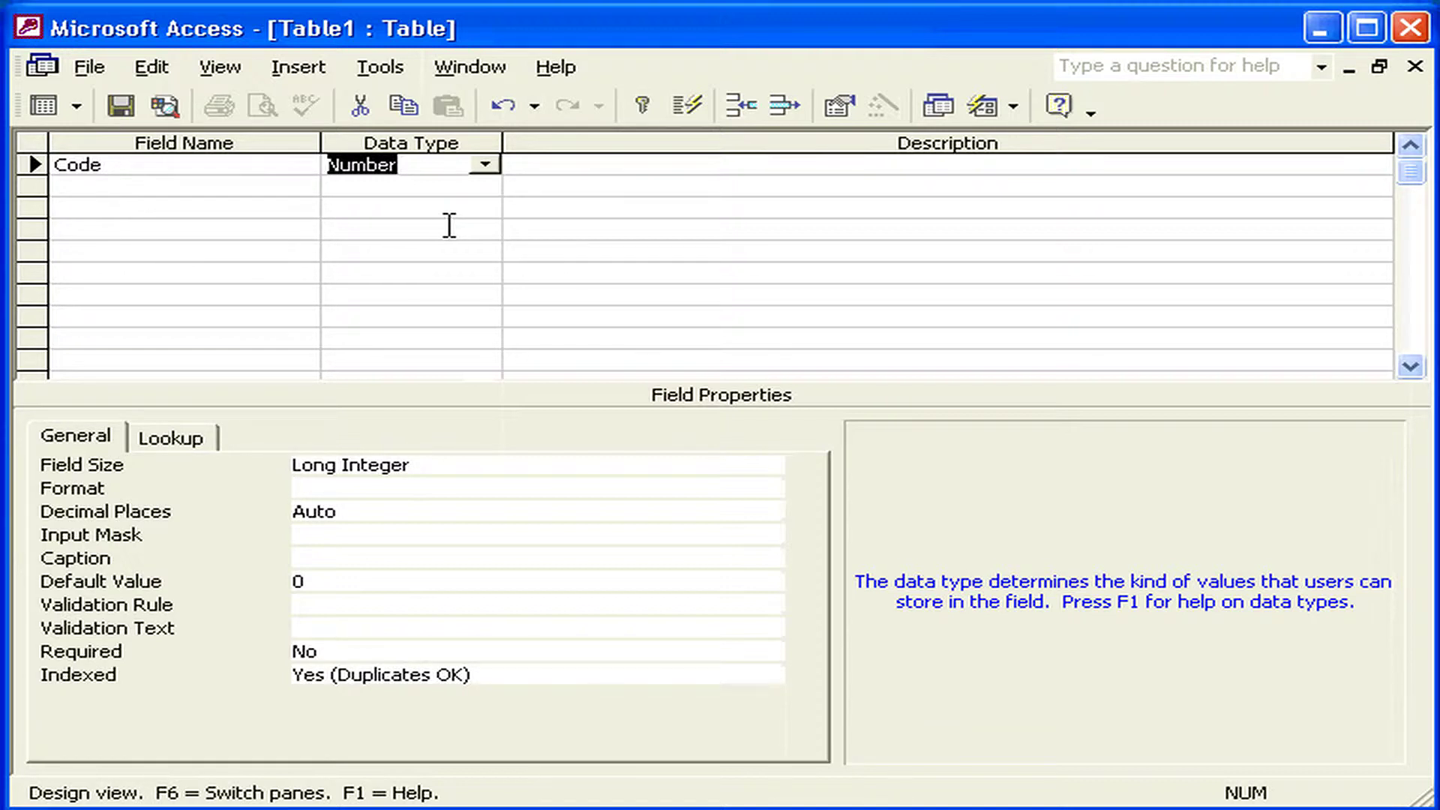
key("Tab")
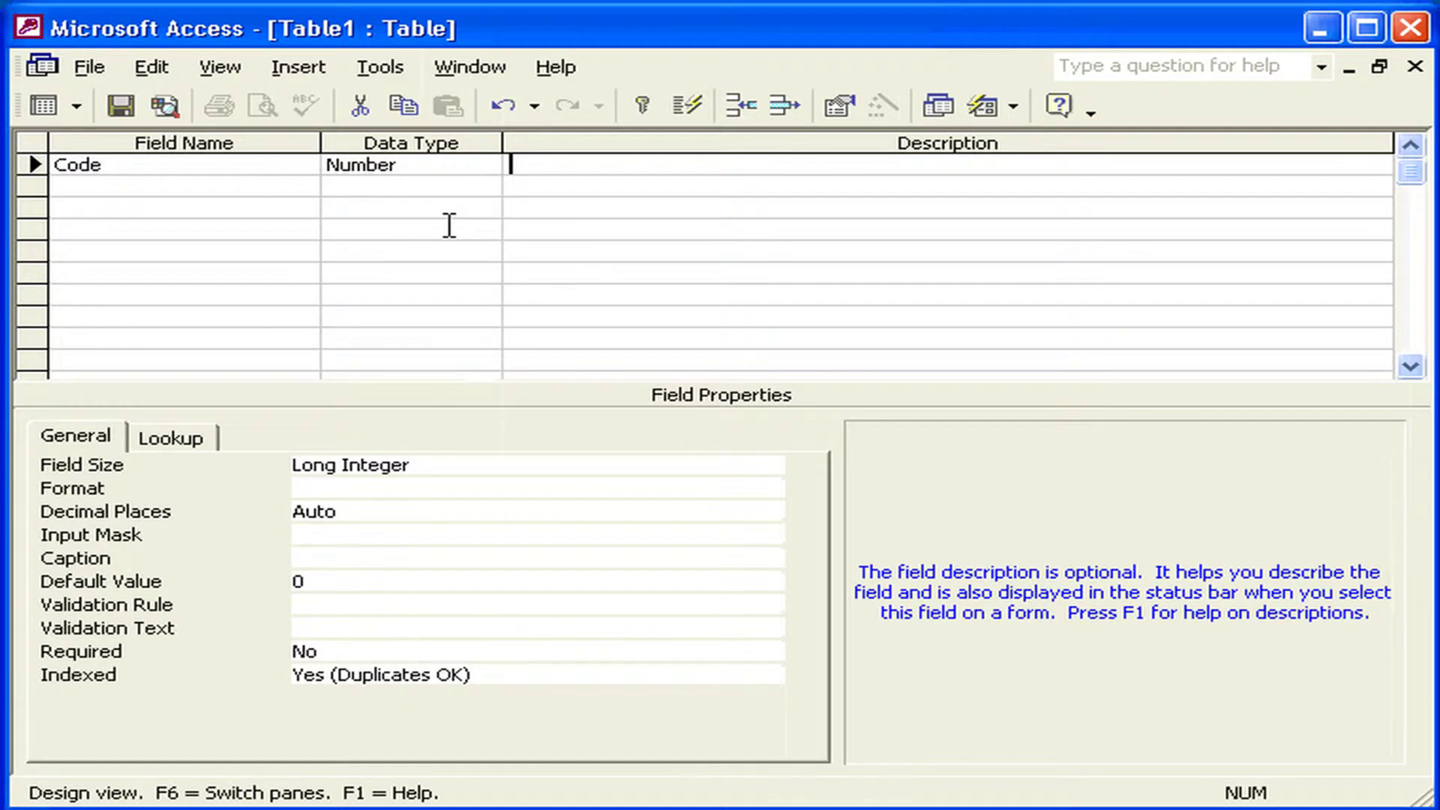
key("Tab")
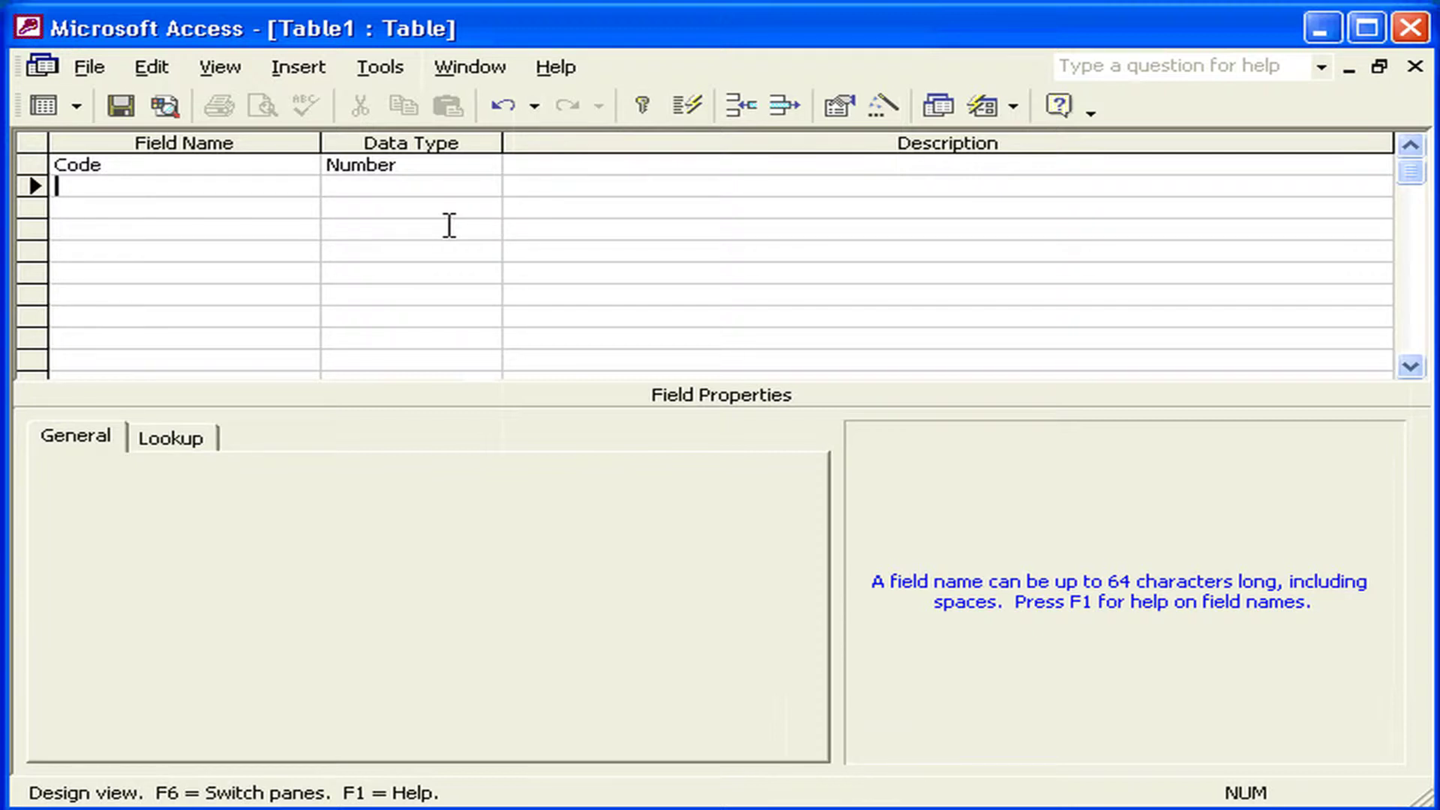
- Add Text fields First Name, Last Name, Phone, Comments, Photo and Date below Code
type("First Name")
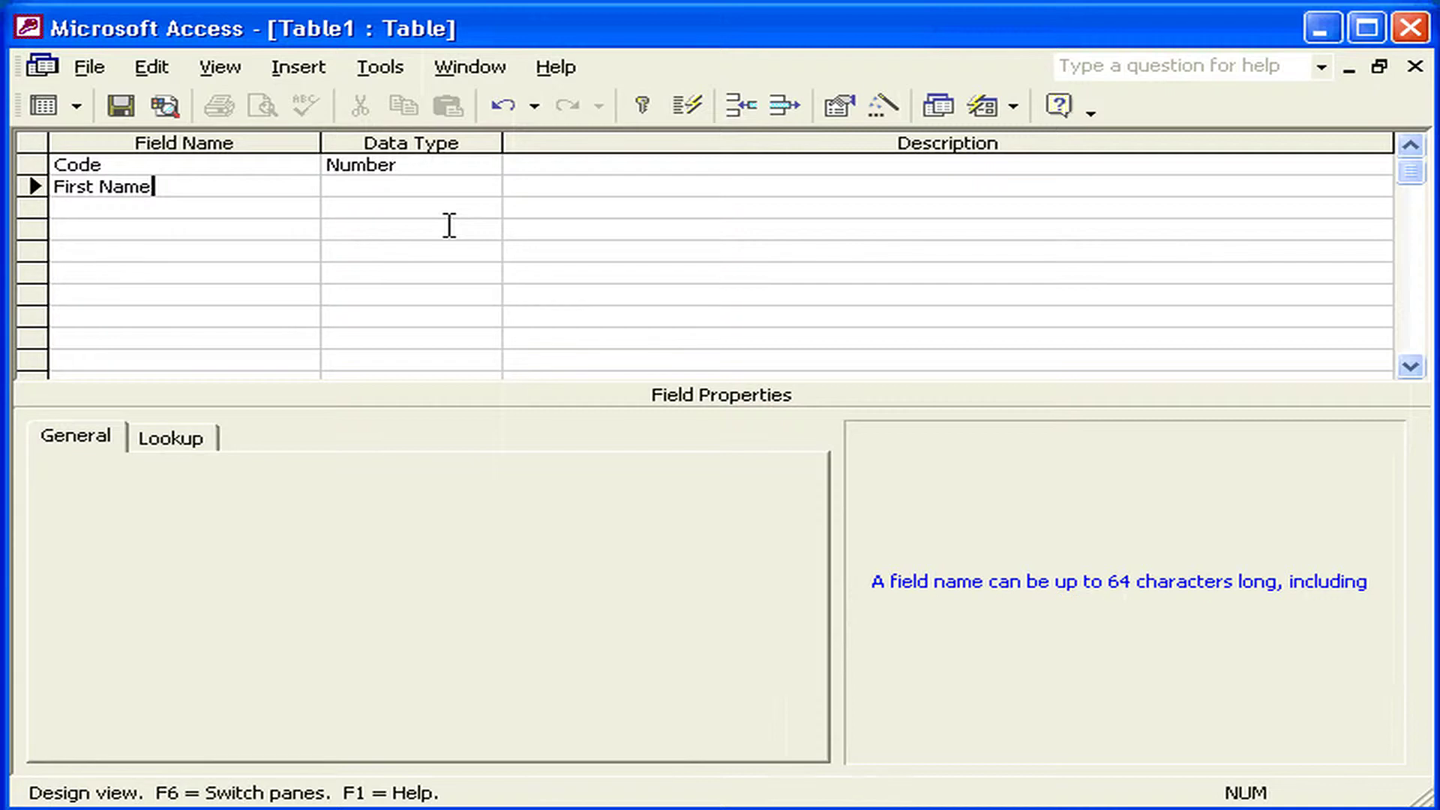
key("Down")
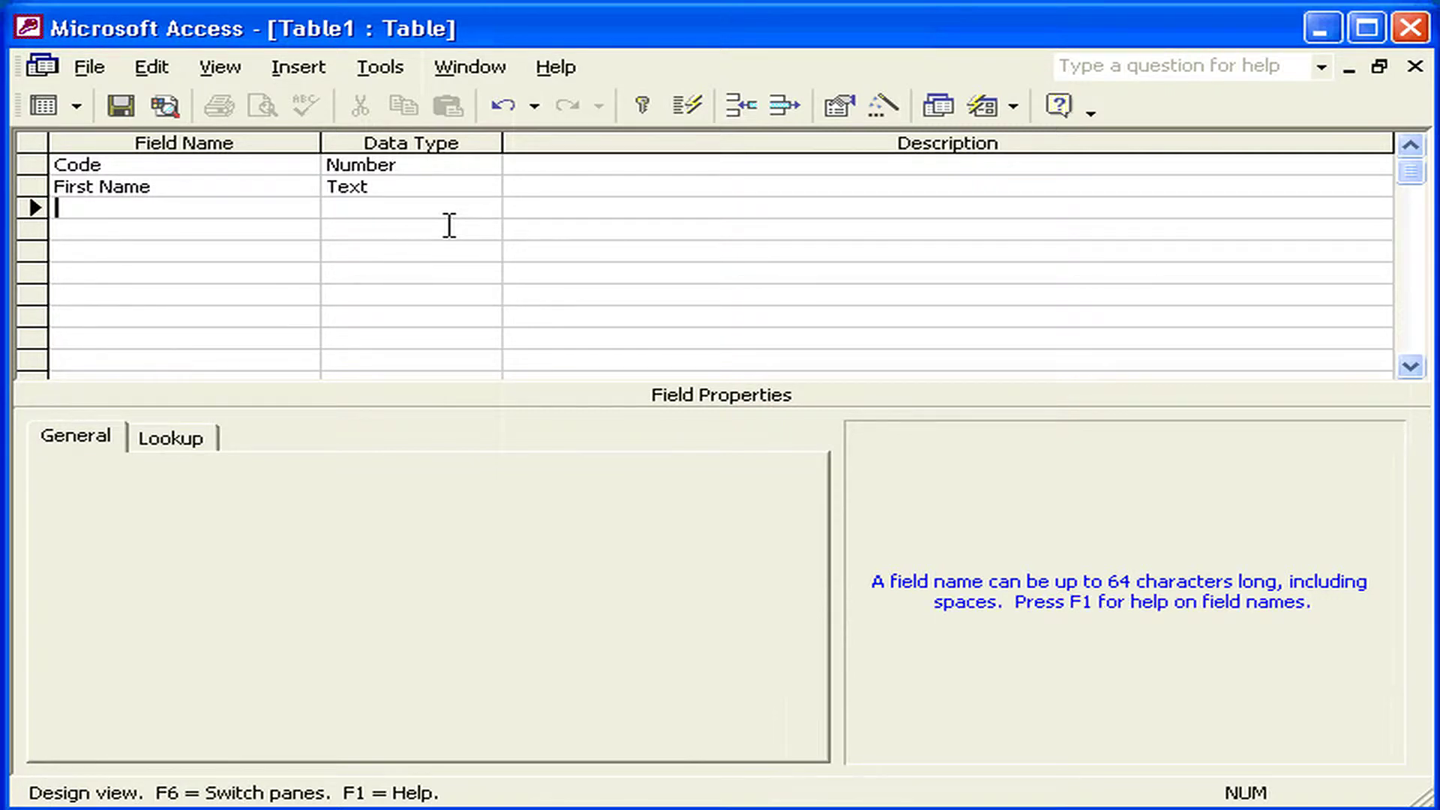
type("Last Name")
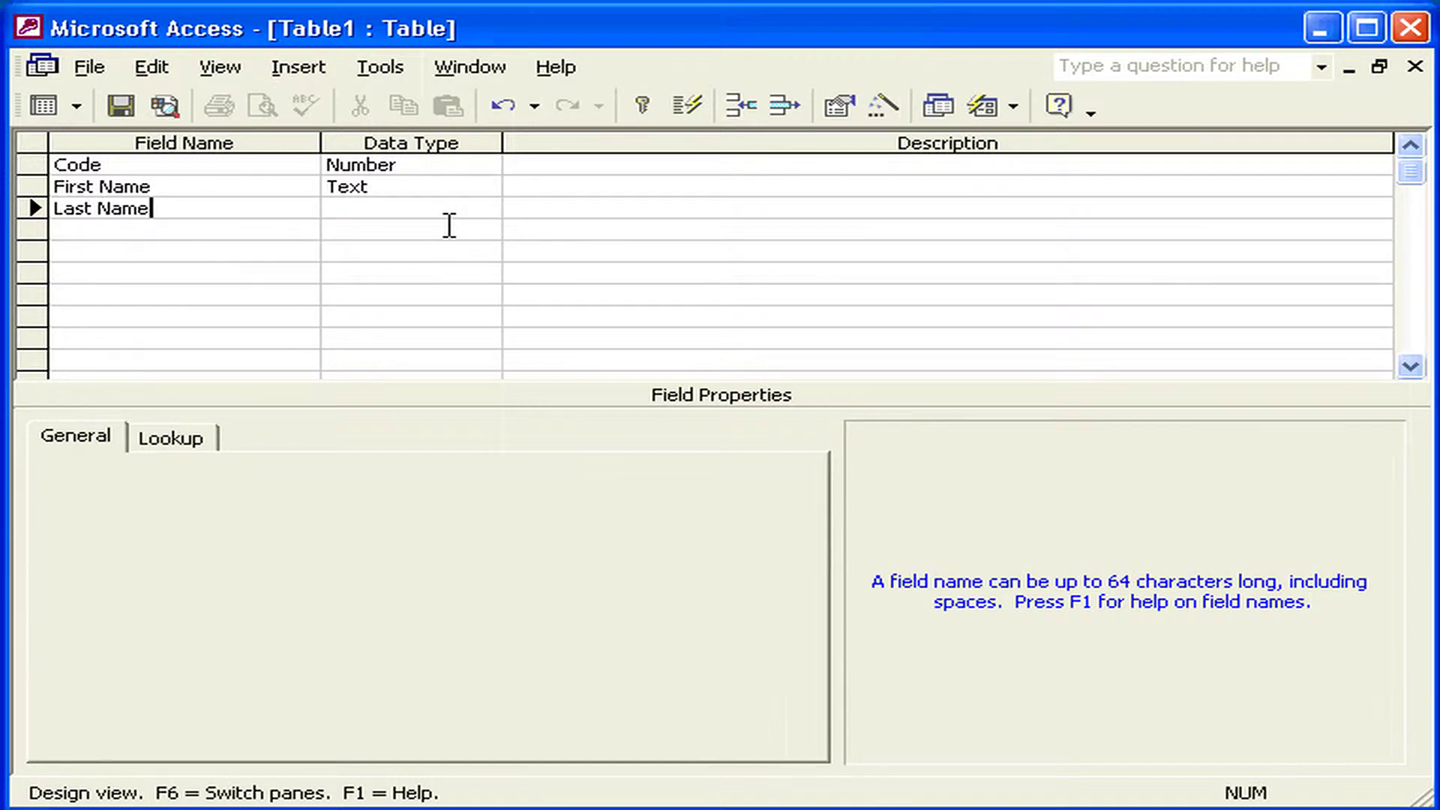
key("Down")
type("Ph")
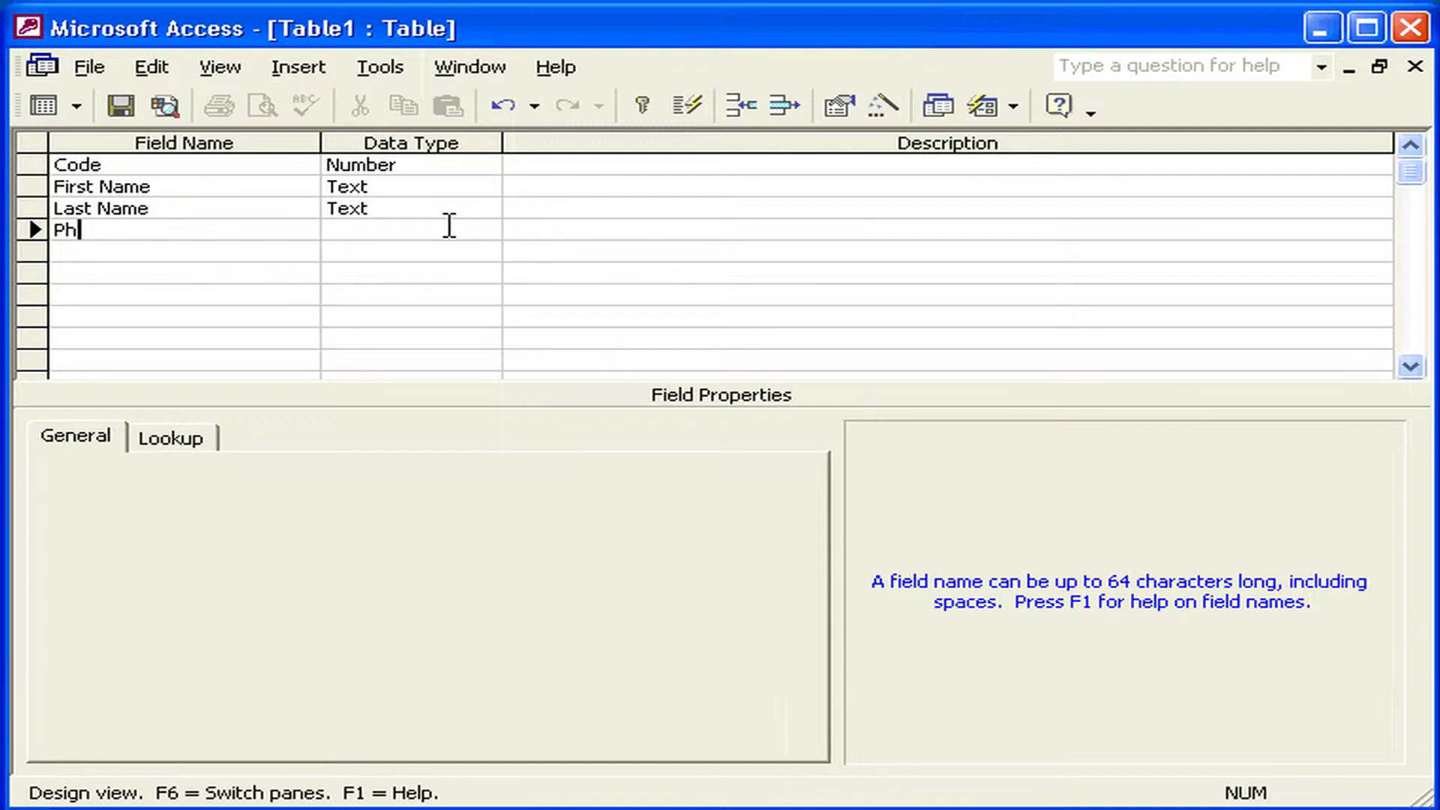
type("one")
key("Down")
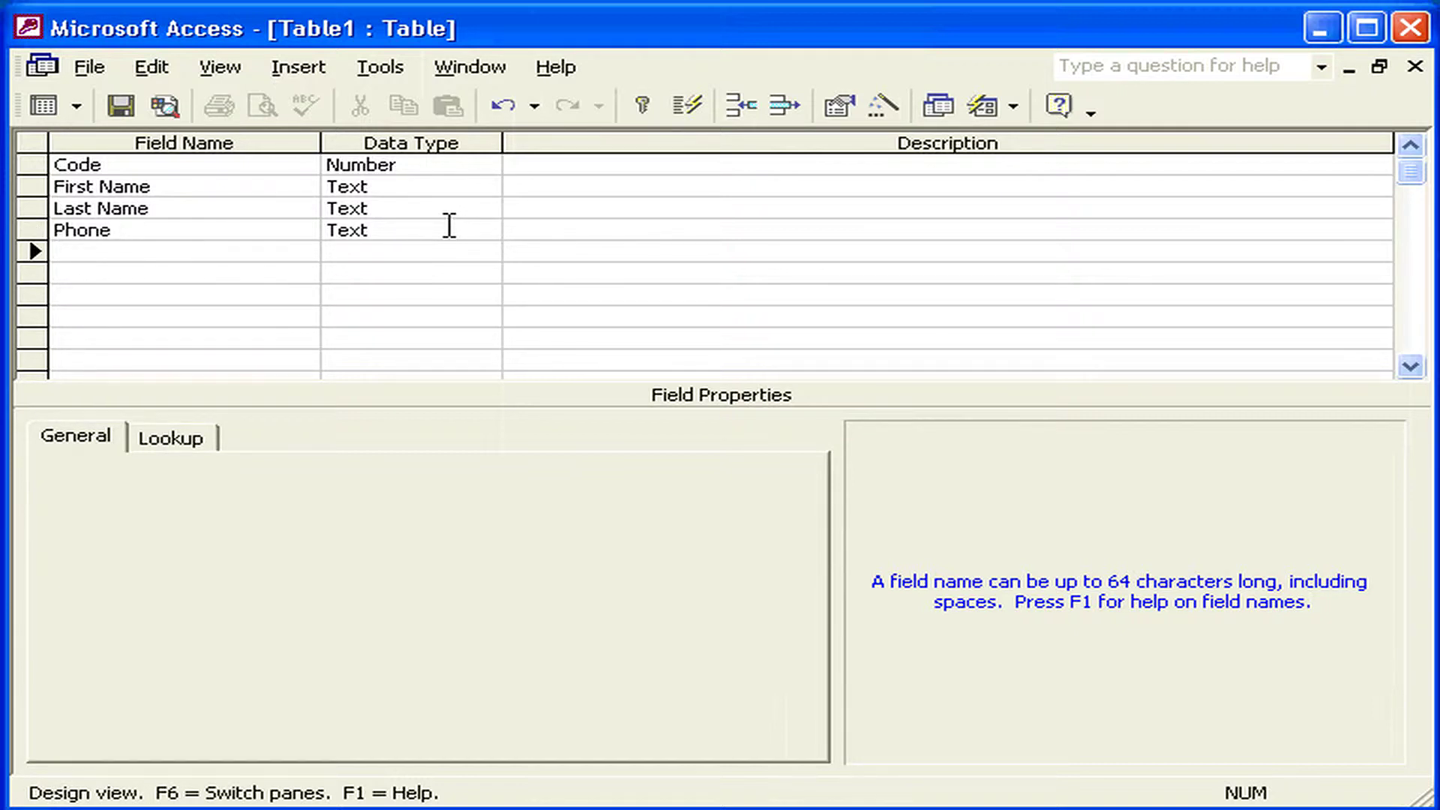
type("Comments")
key("Down")
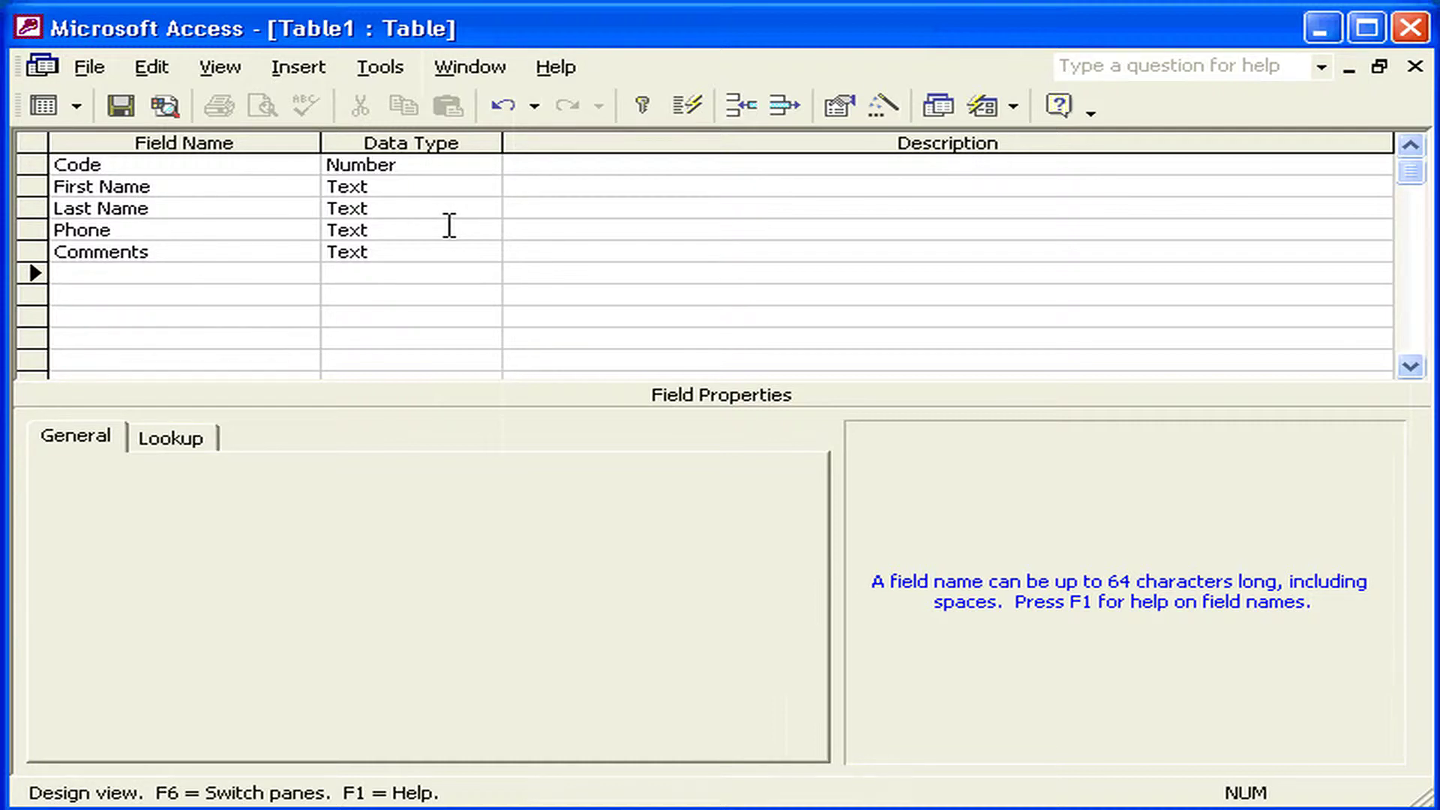
type("Photo")
key("Down")
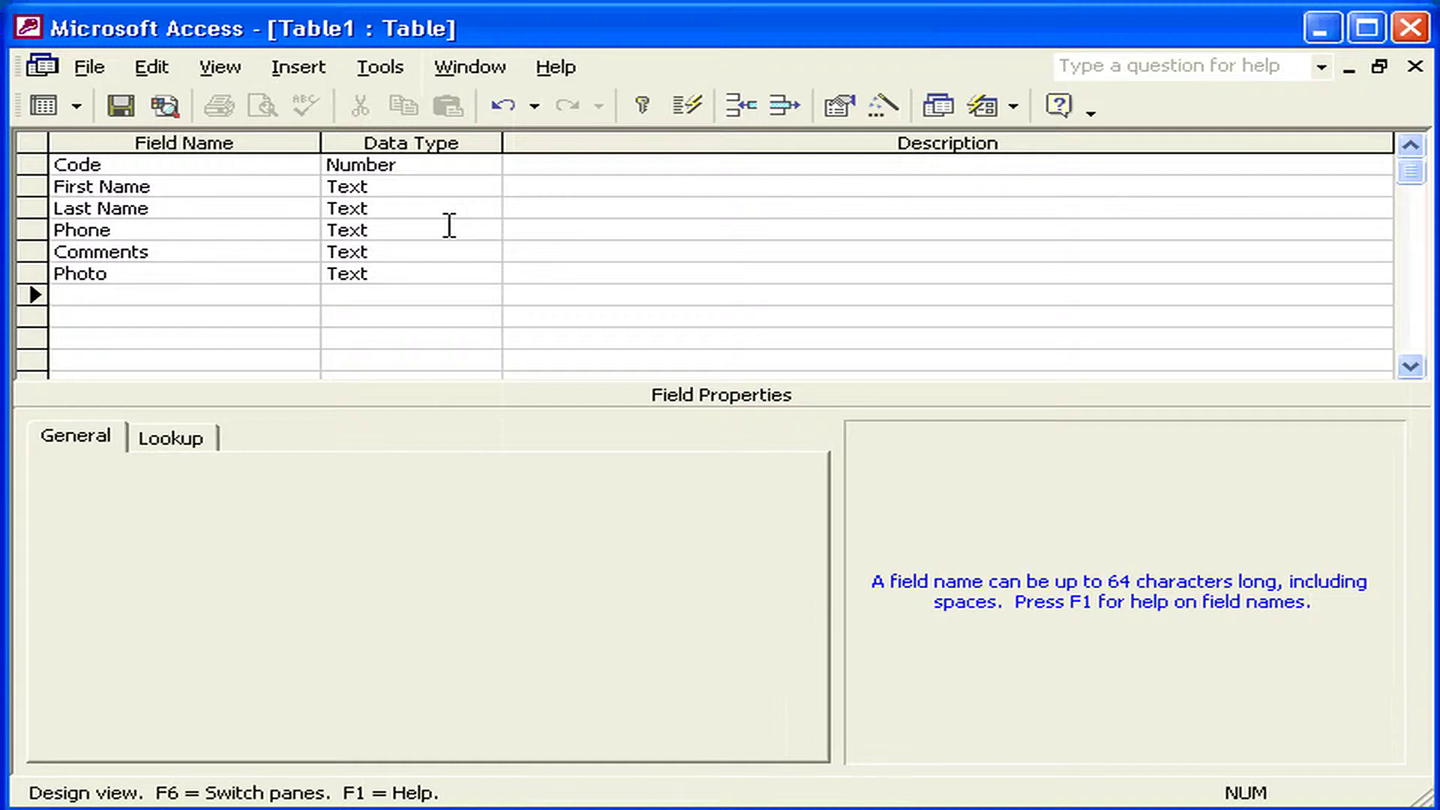
type("Date")
key("Down")
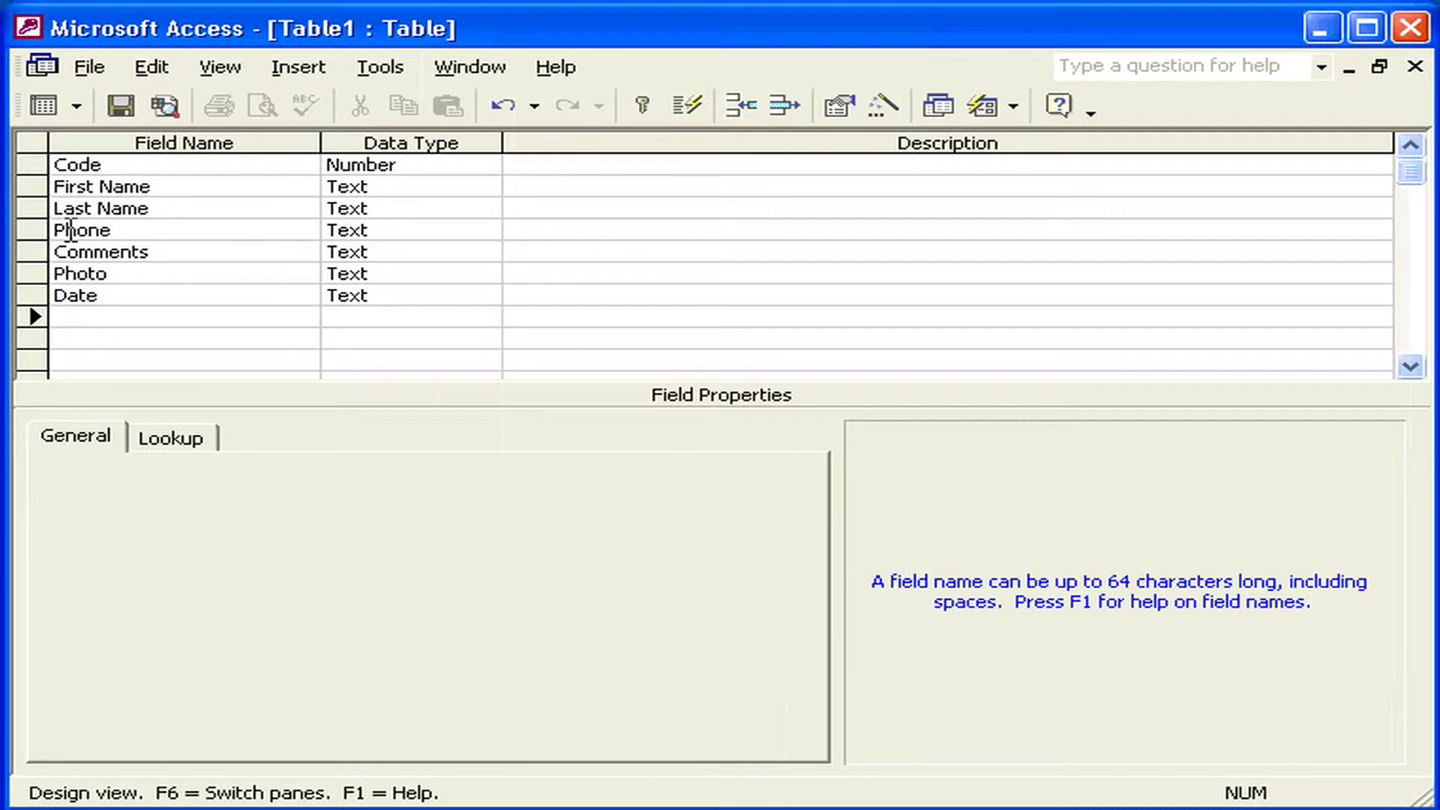
- Change the Comments field's data type to Memo
left_click(459, 229)
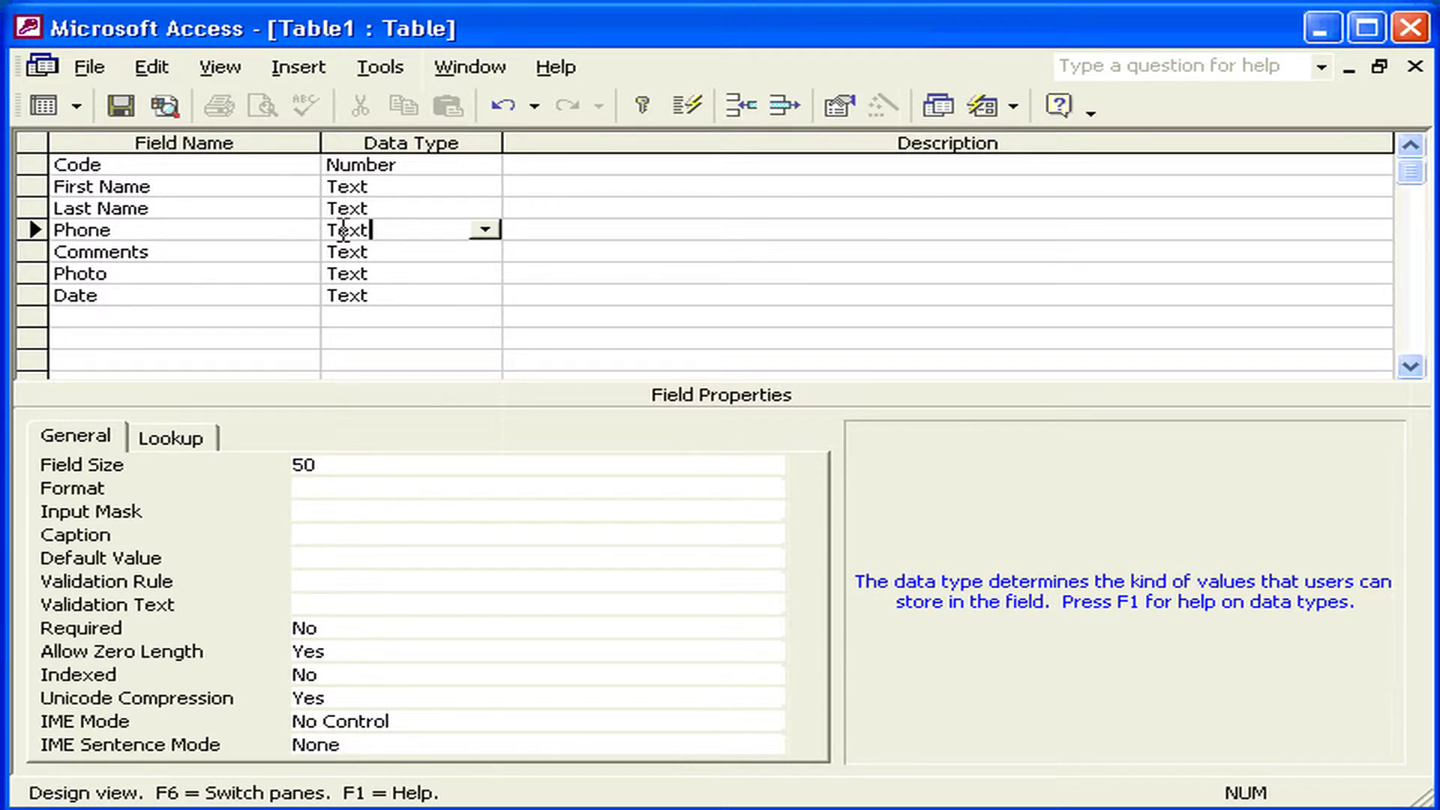
left_click(407, 249)
left_click(486, 252)
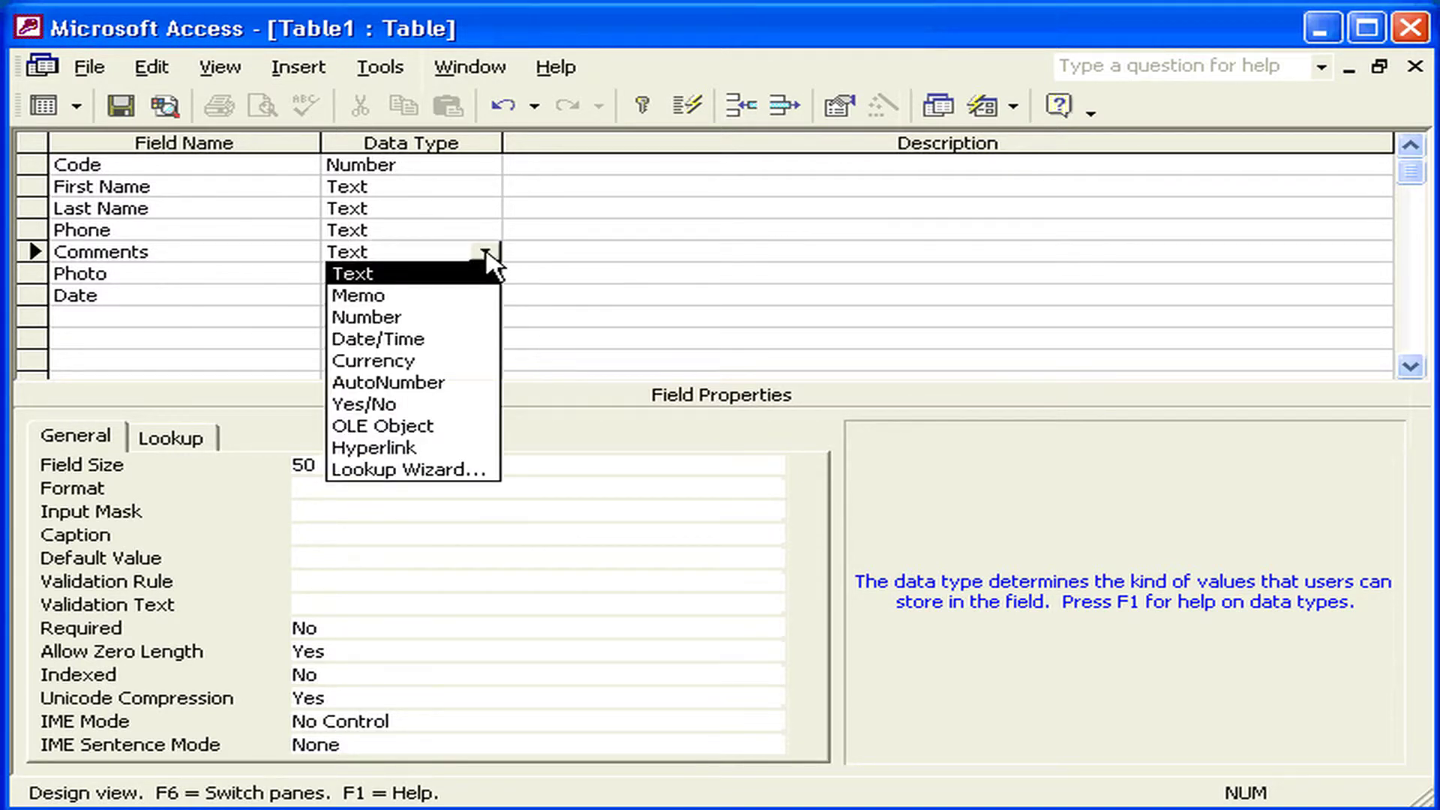
left_click(450, 296)
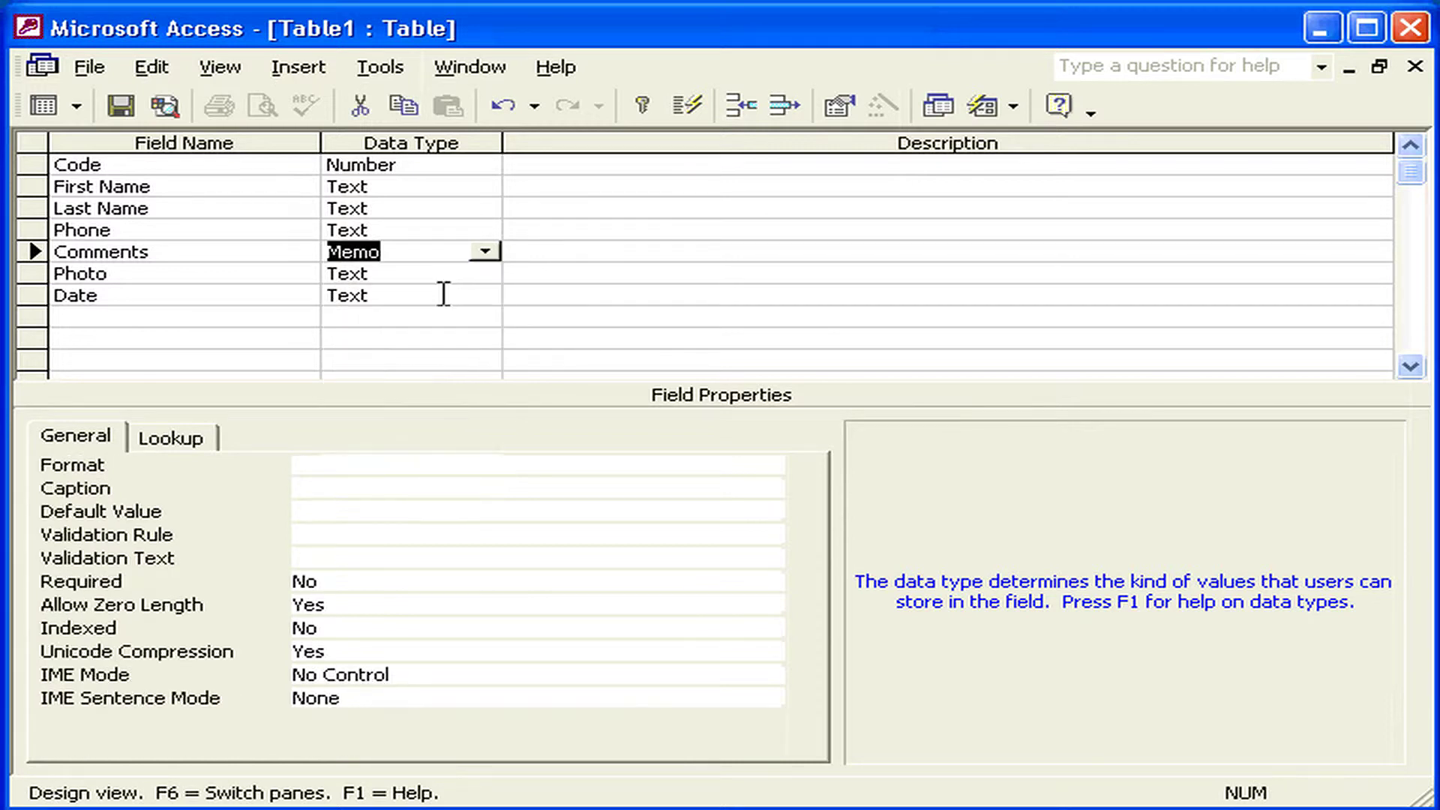
- Set Photo's data type to OLE Object and Date's to Date/Time
left_click(404, 274)
left_click(485, 274)
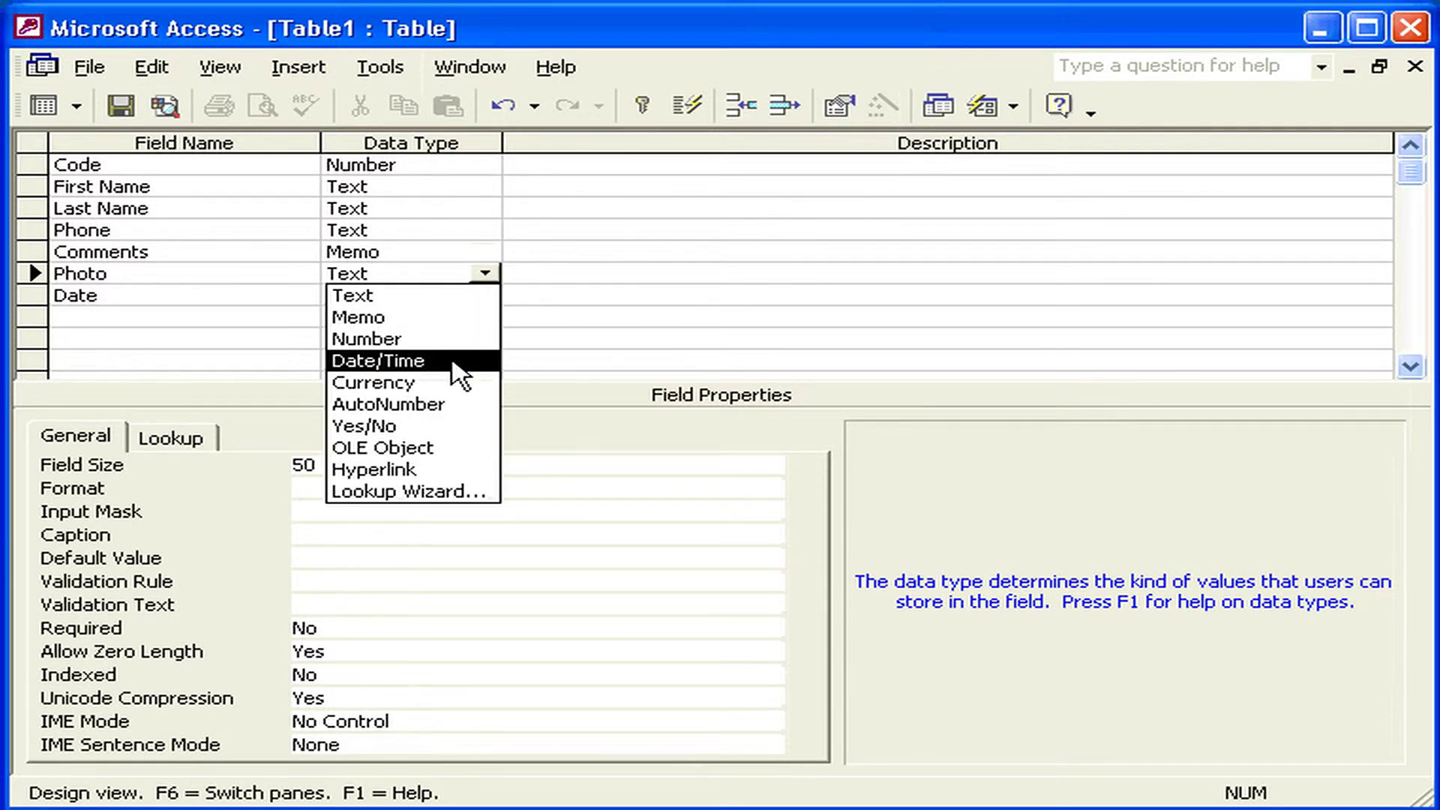
left_click(420, 448)
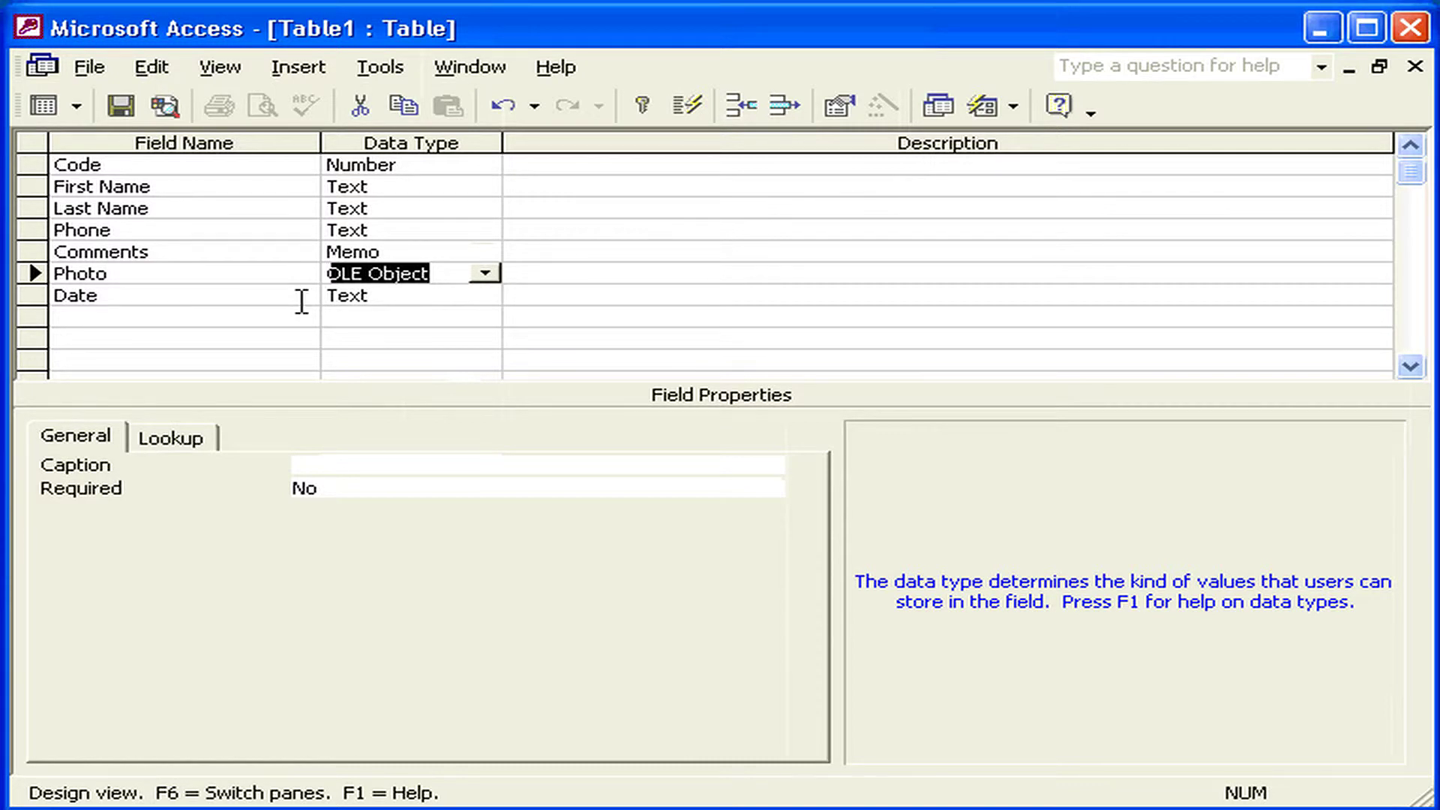
left_click(461, 296)
left_click(486, 295)
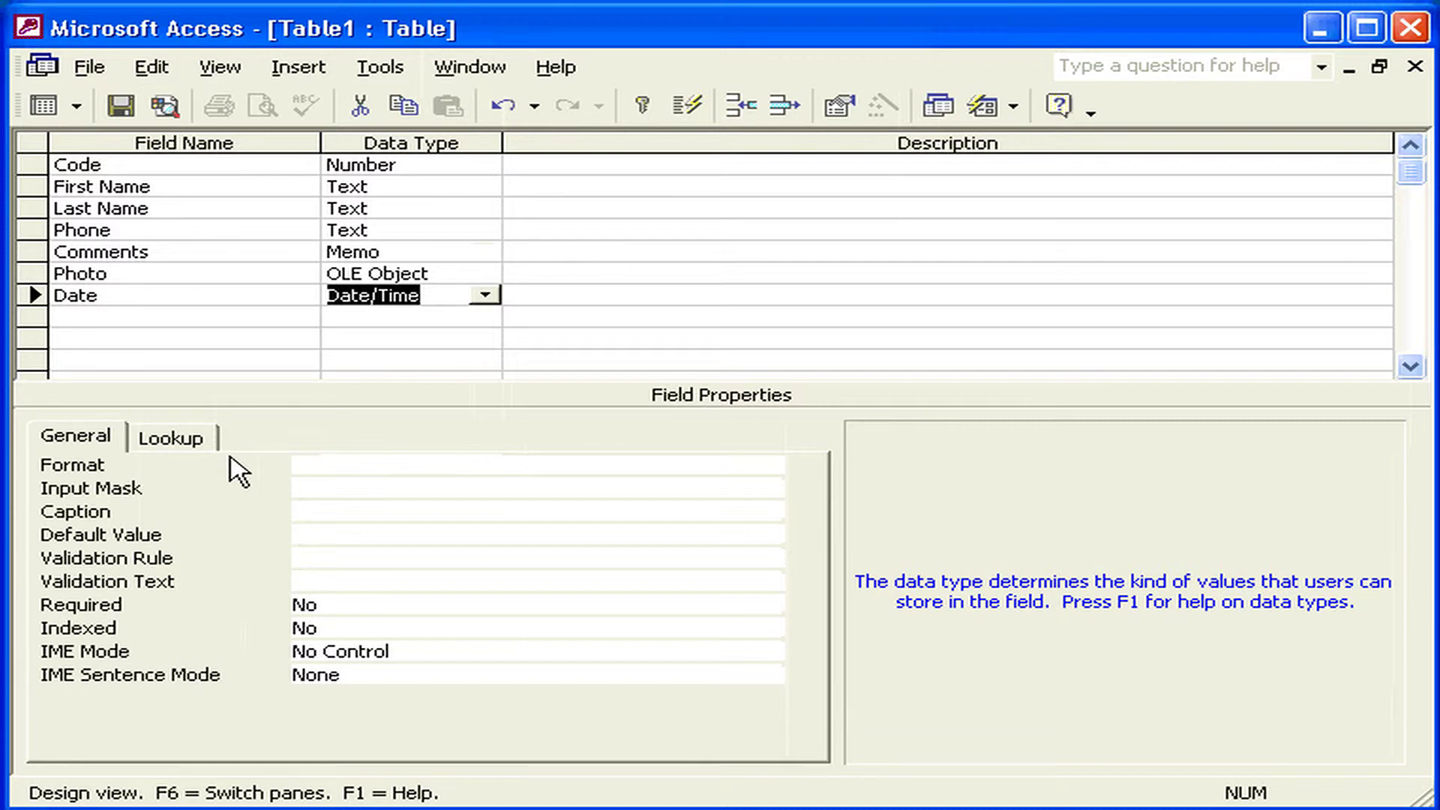
left_click(441, 273)
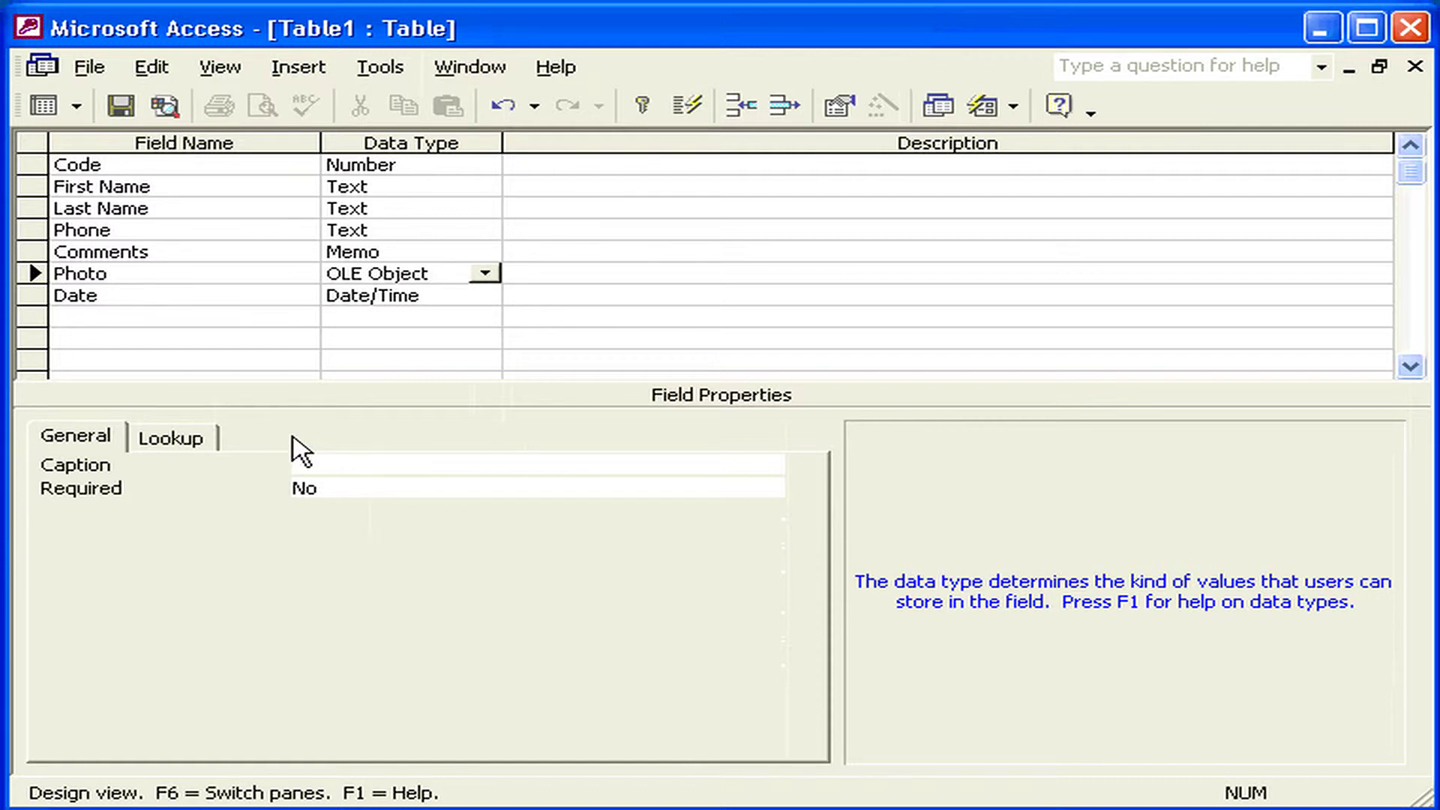
left_click(384, 252)
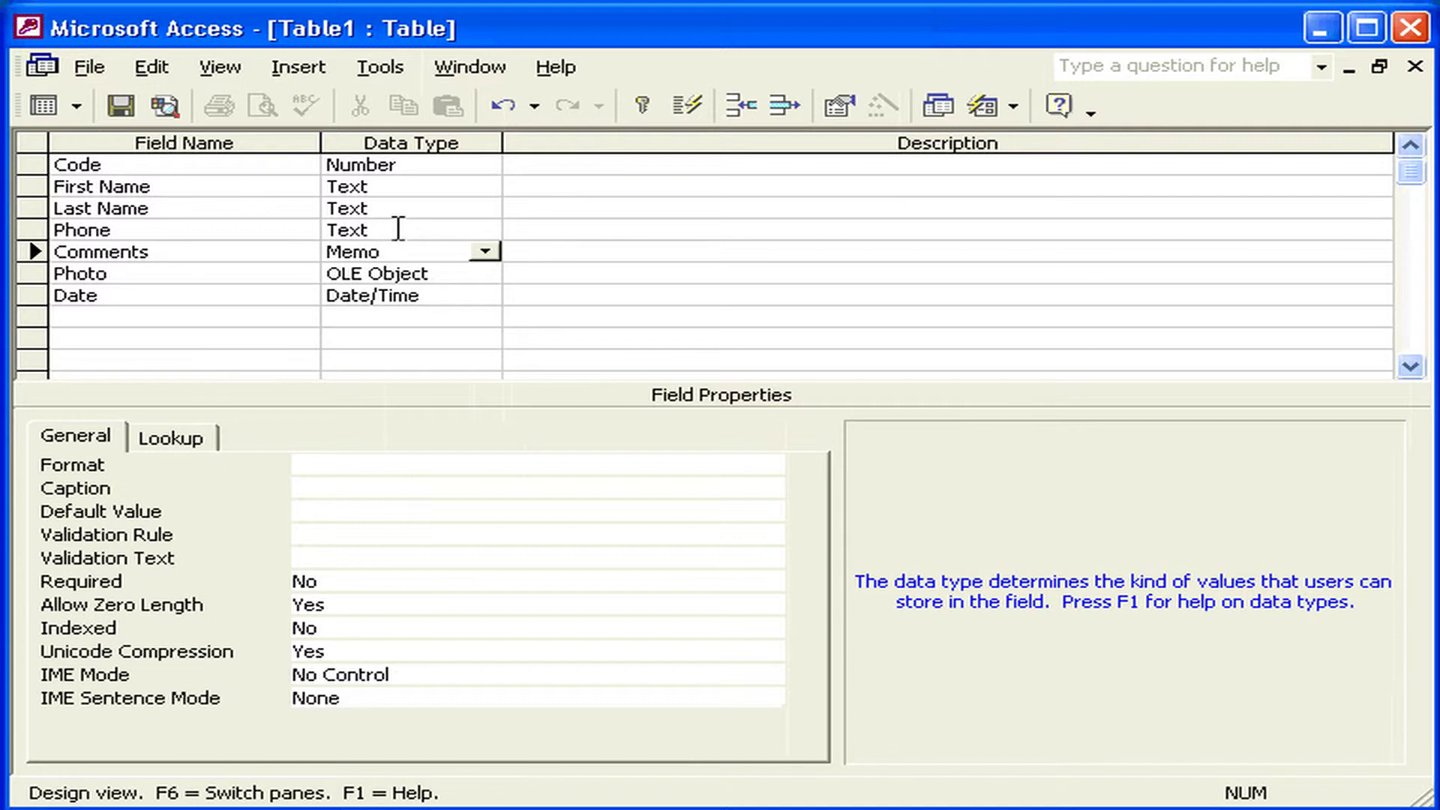
left_click(398, 229)
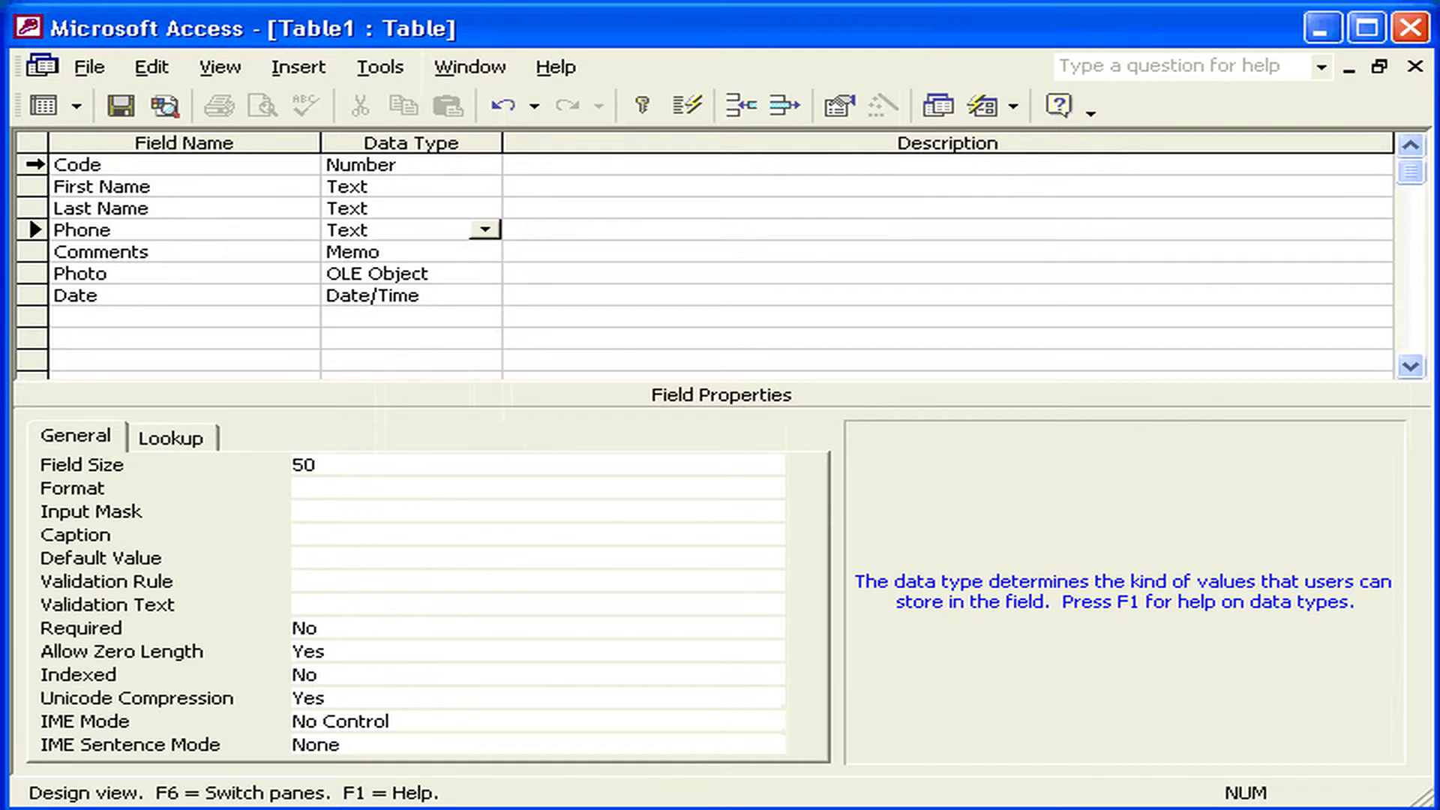
- Make Code the primary key and save the table as 'Agent Data'
left_click(33, 164)
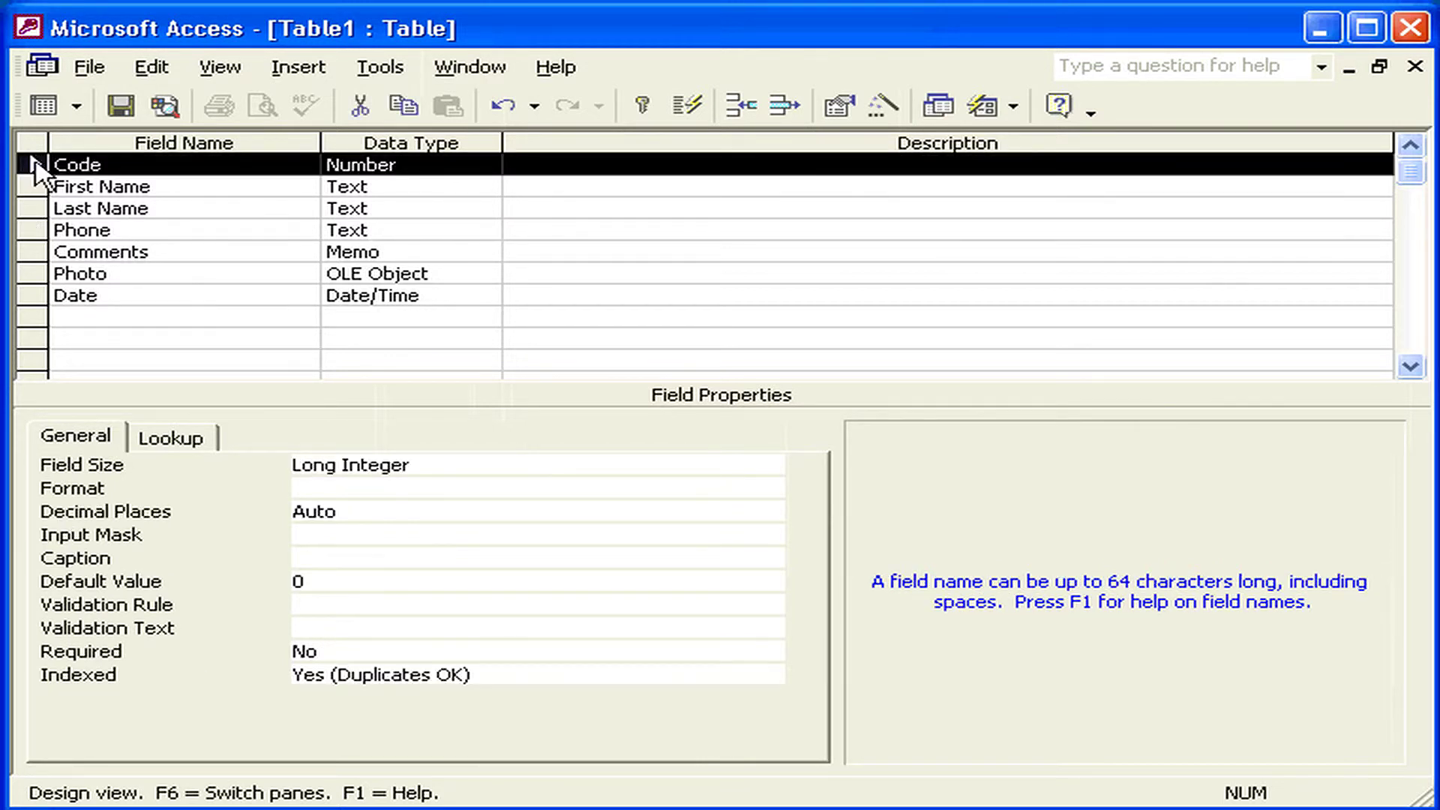
left_click(640, 109)
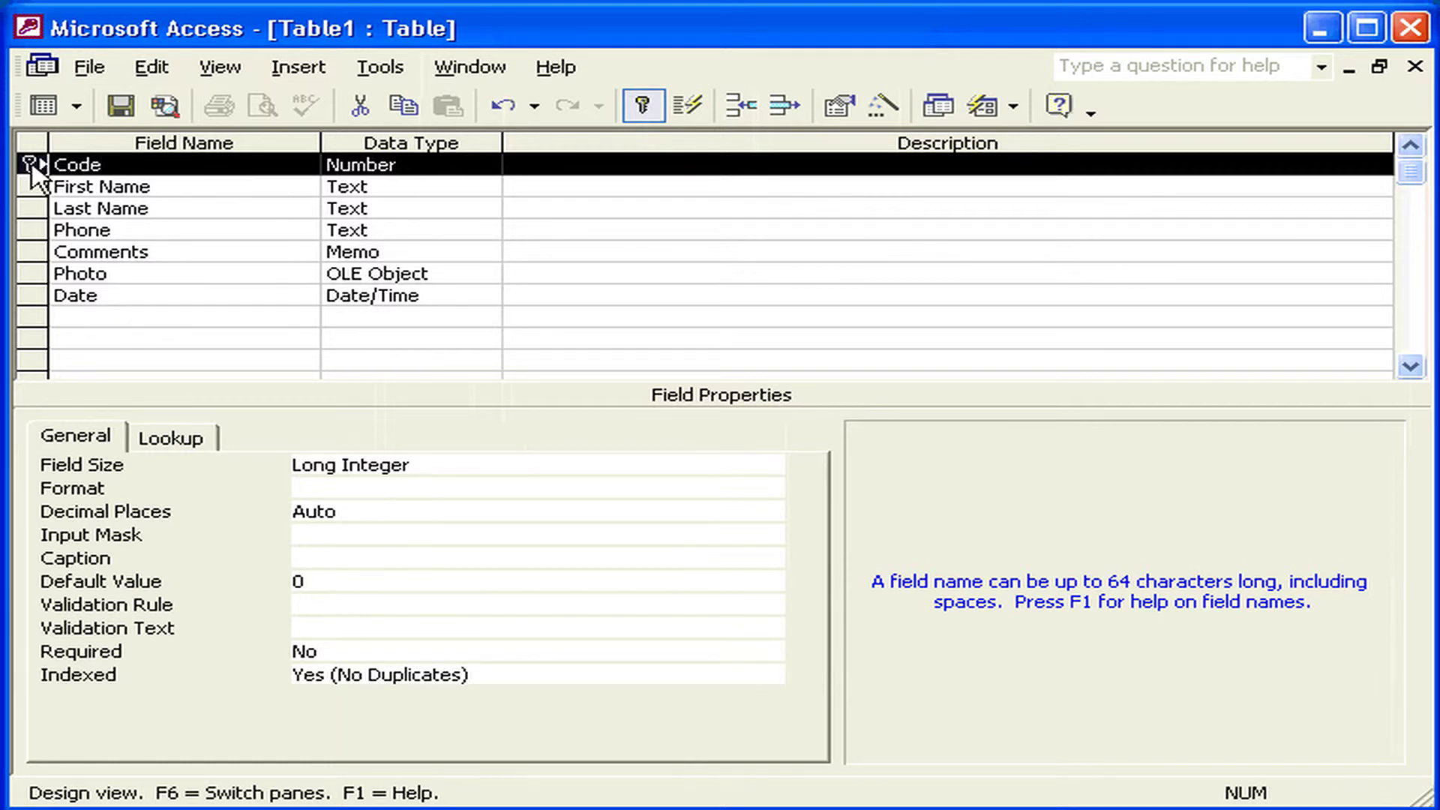
left_click(120, 106)
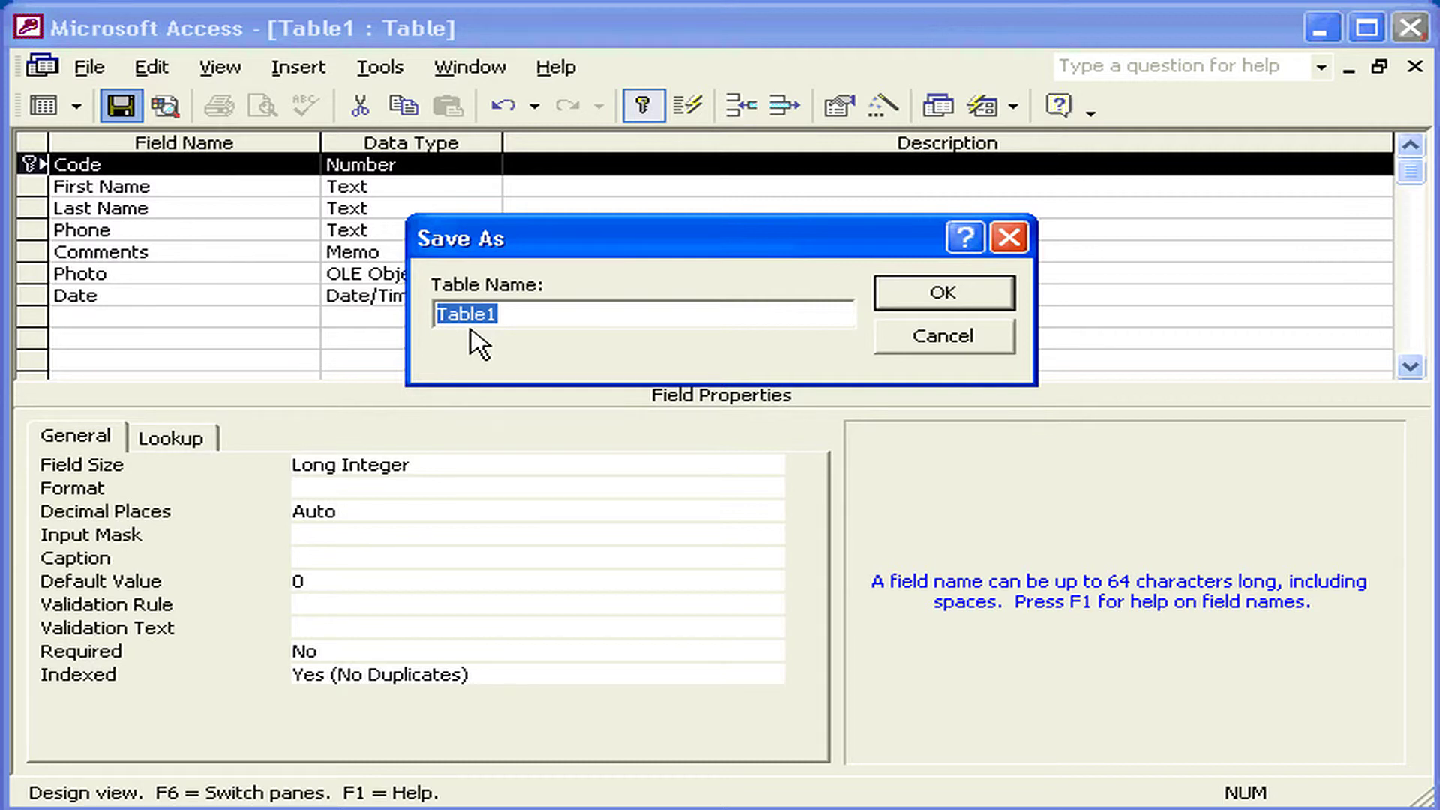
type("Agent")
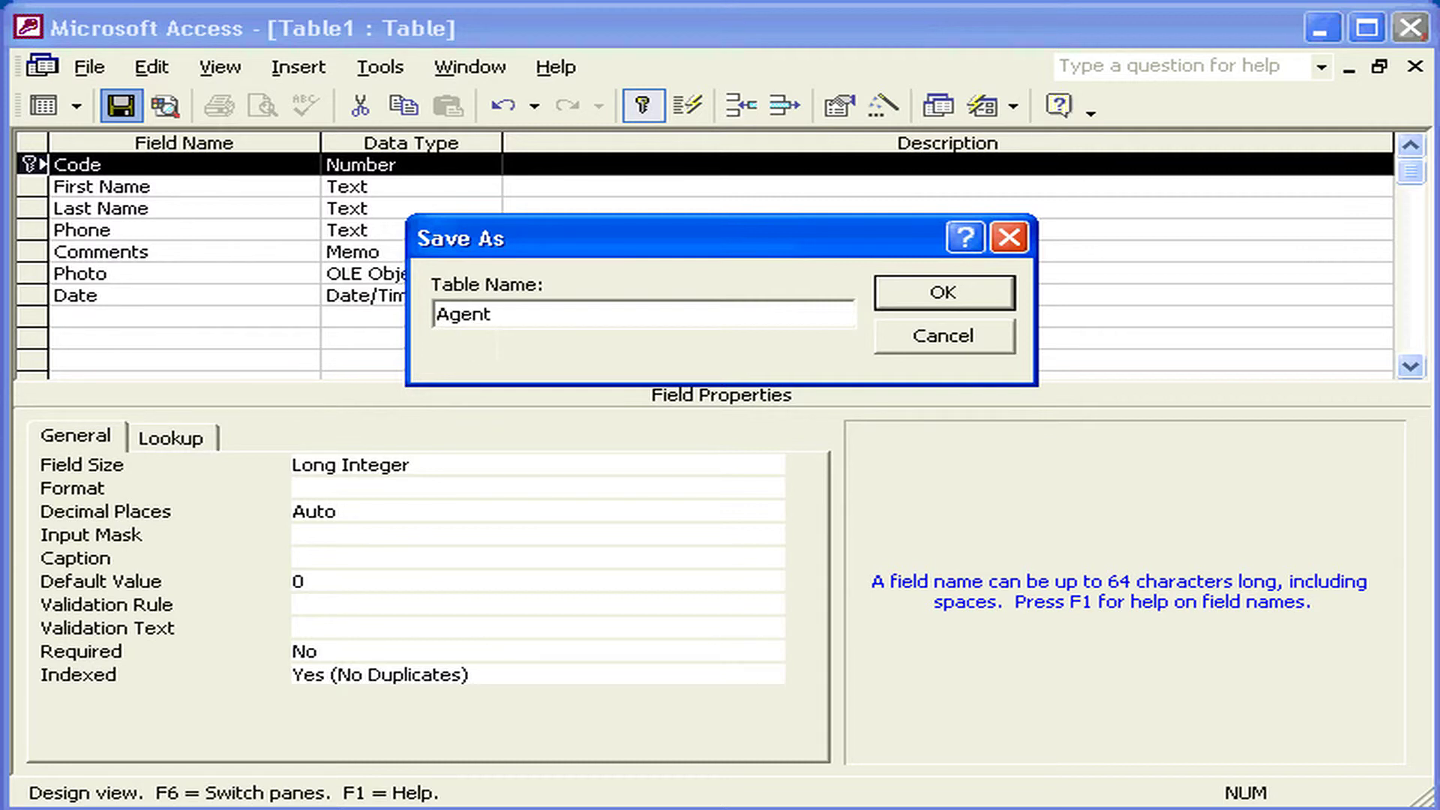
type(" Data")
left_click(896, 291)
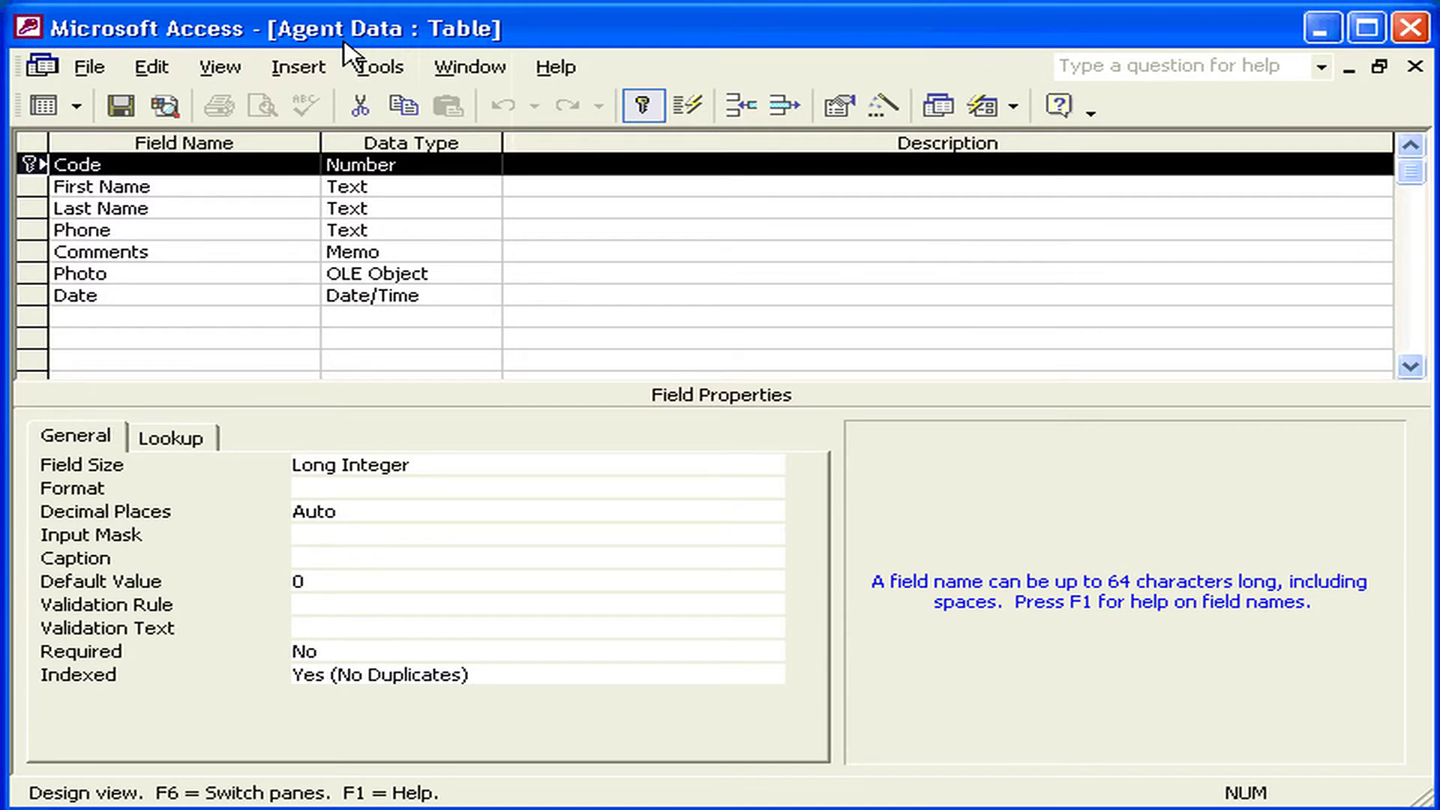
- Switch the Agent Data table to Datasheet View
left_click(234, 73)
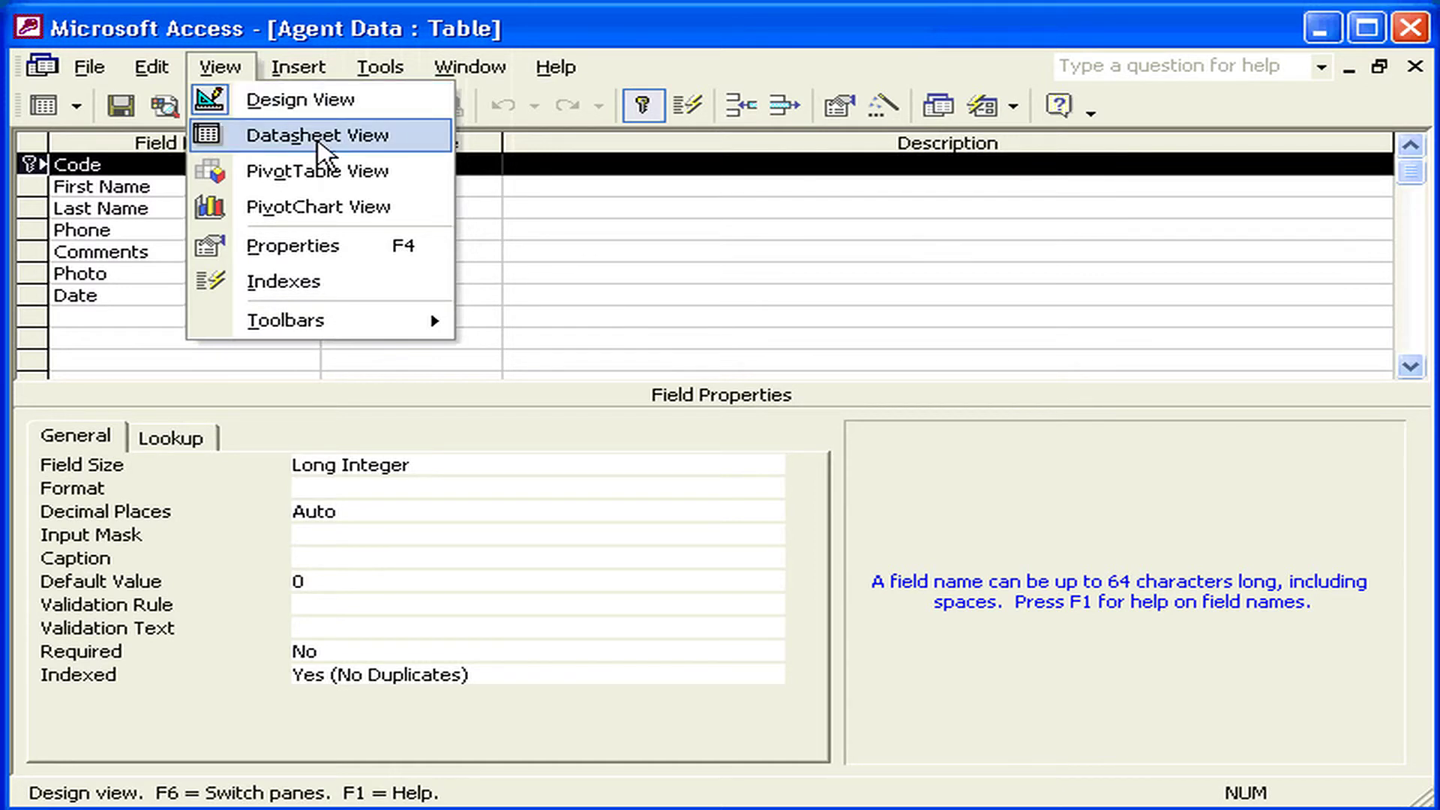
left_click(330, 139)
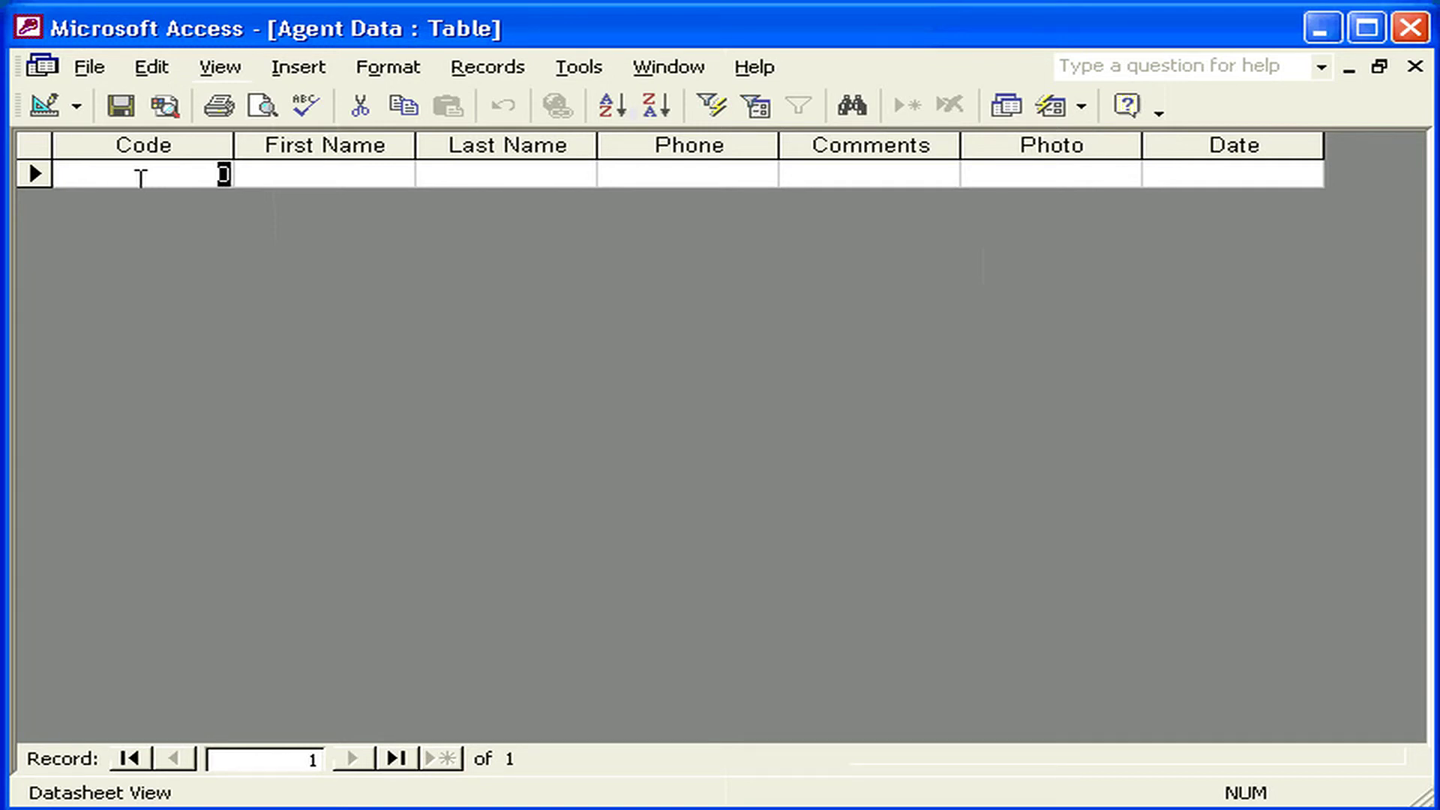
- Enter a record: Code 10, the agent's first and last name, phone, comment 'vip', date 11/11/2002
type("10")
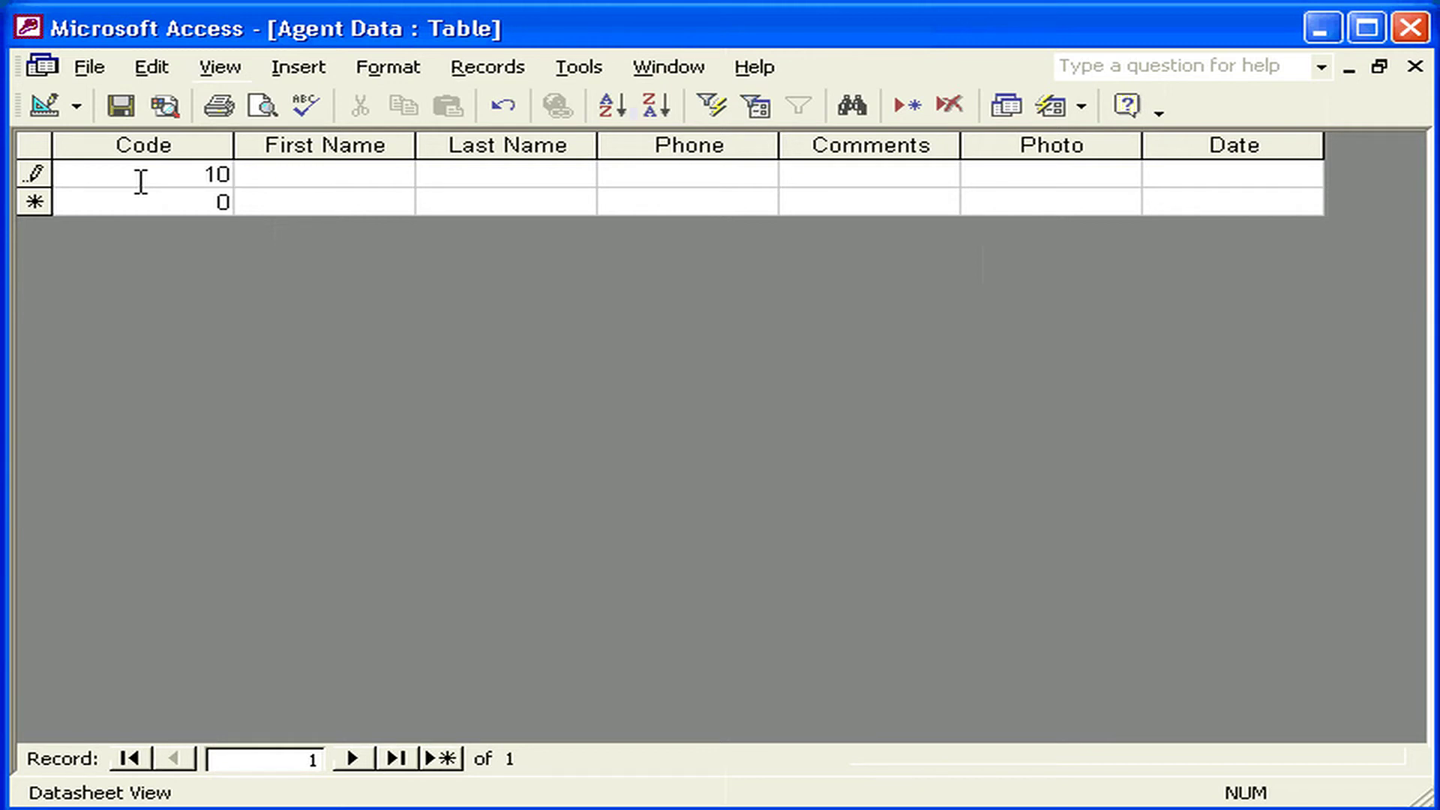
key("Tab")
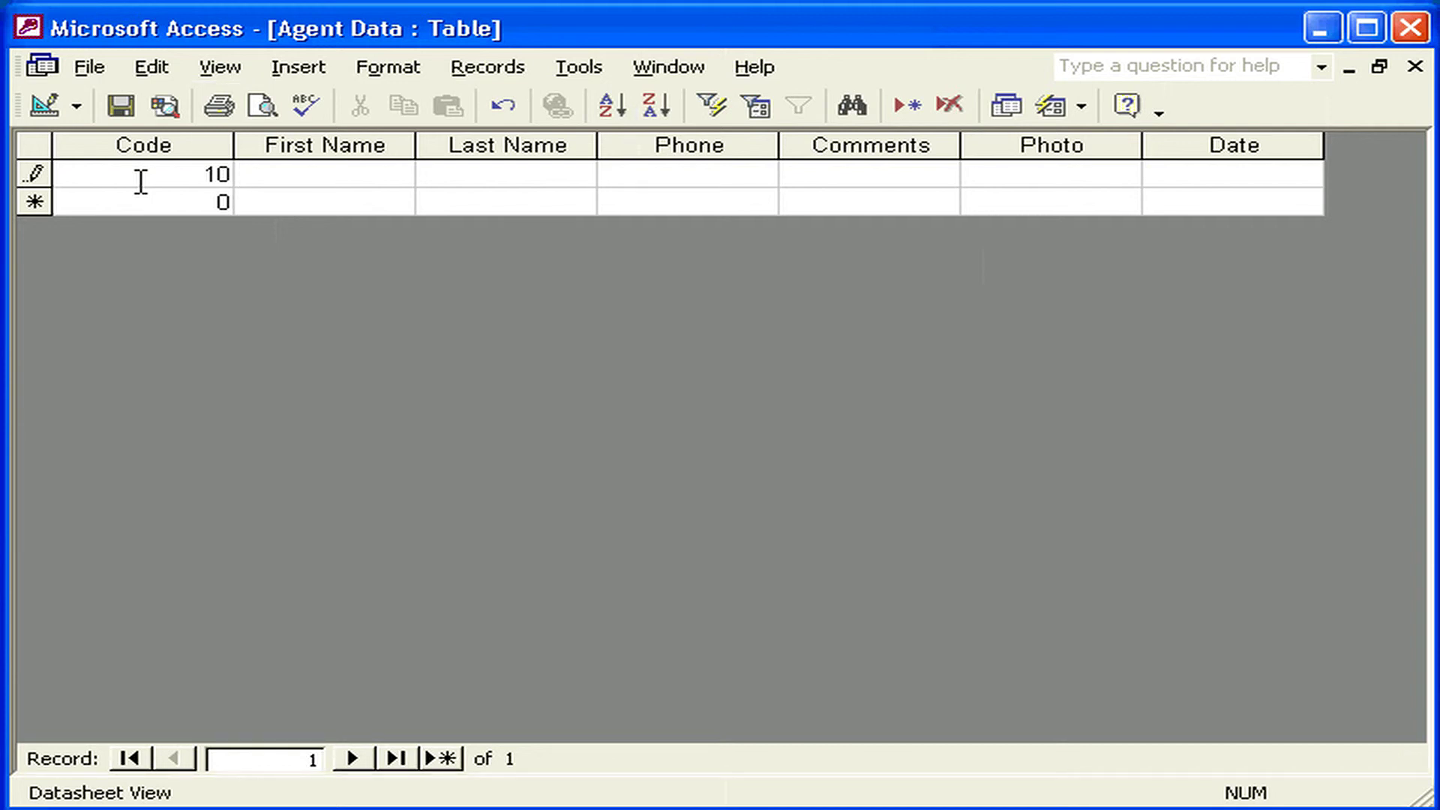
key("Tab")
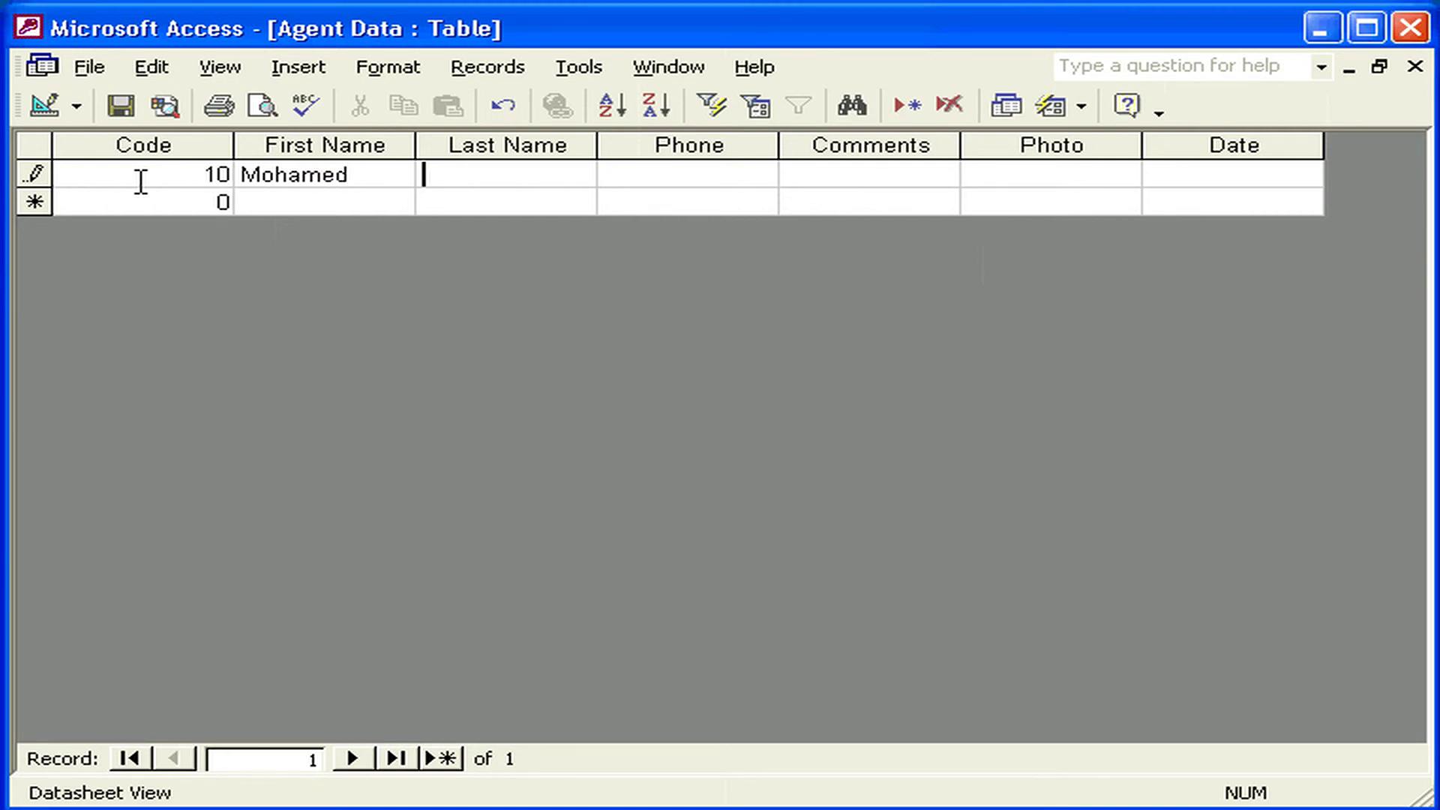
key("Tab")
type("4178")
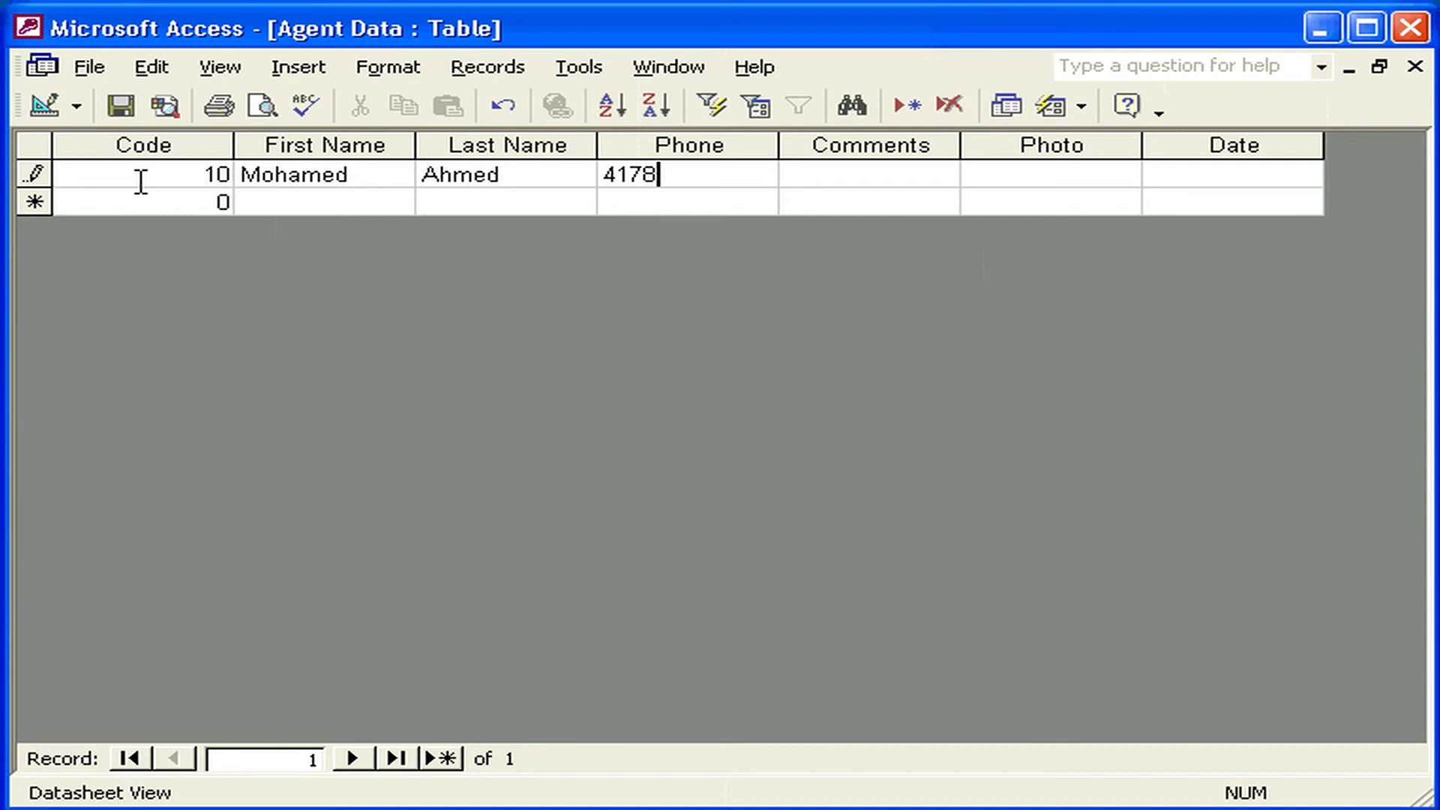
type("961")
key("Tab")
type("vip")
key("Tab")
key("Tab")
type("11/11")
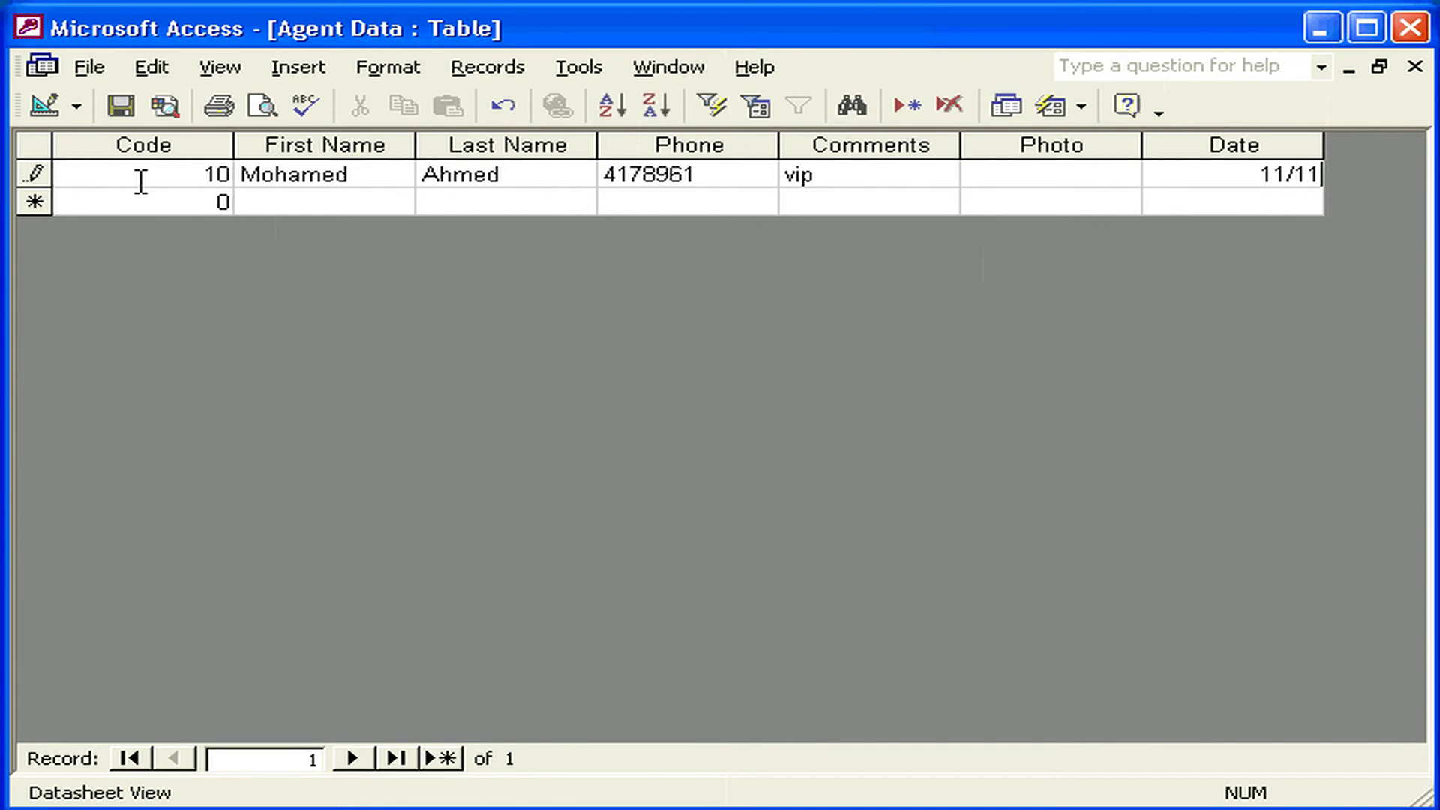
type("/2002")
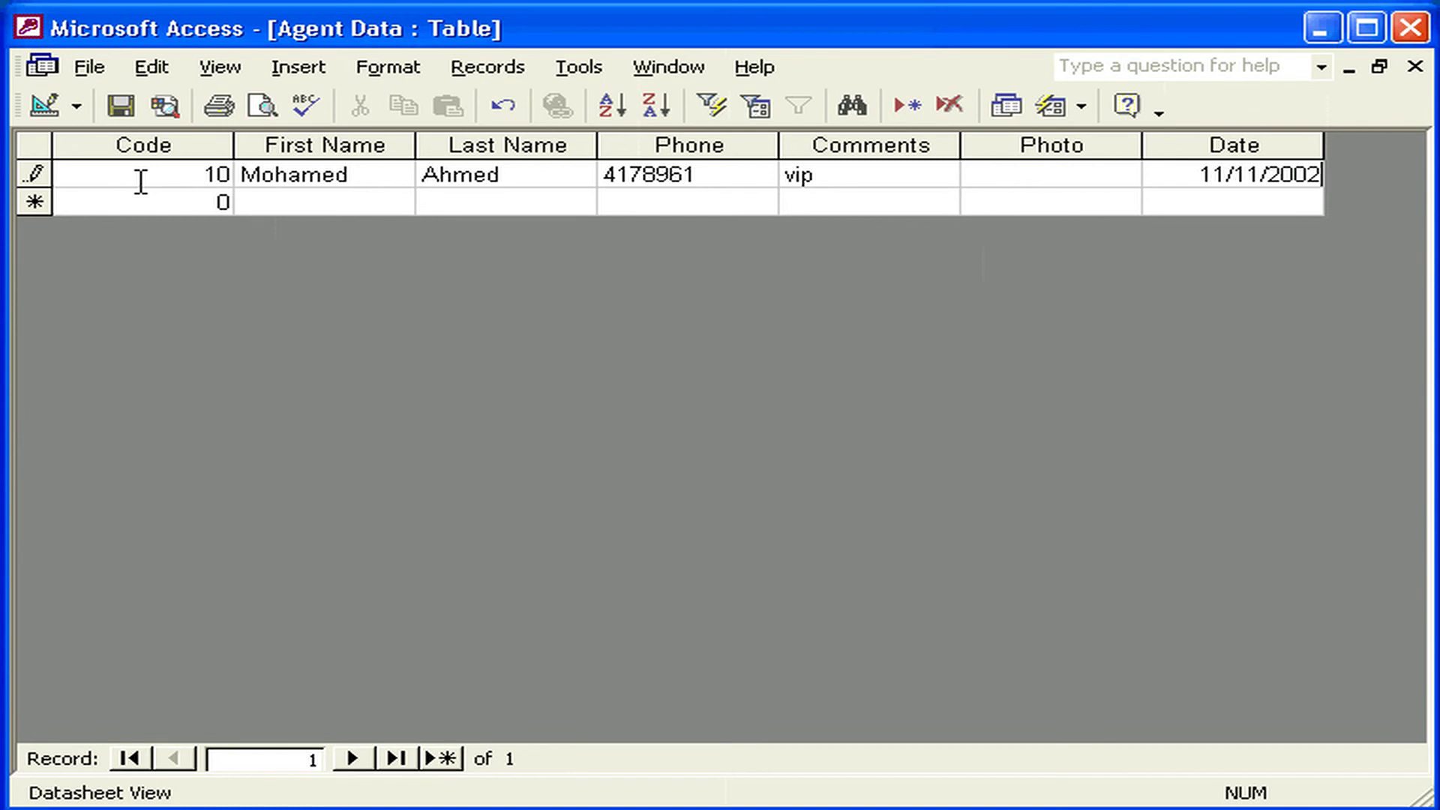
key("Tab")
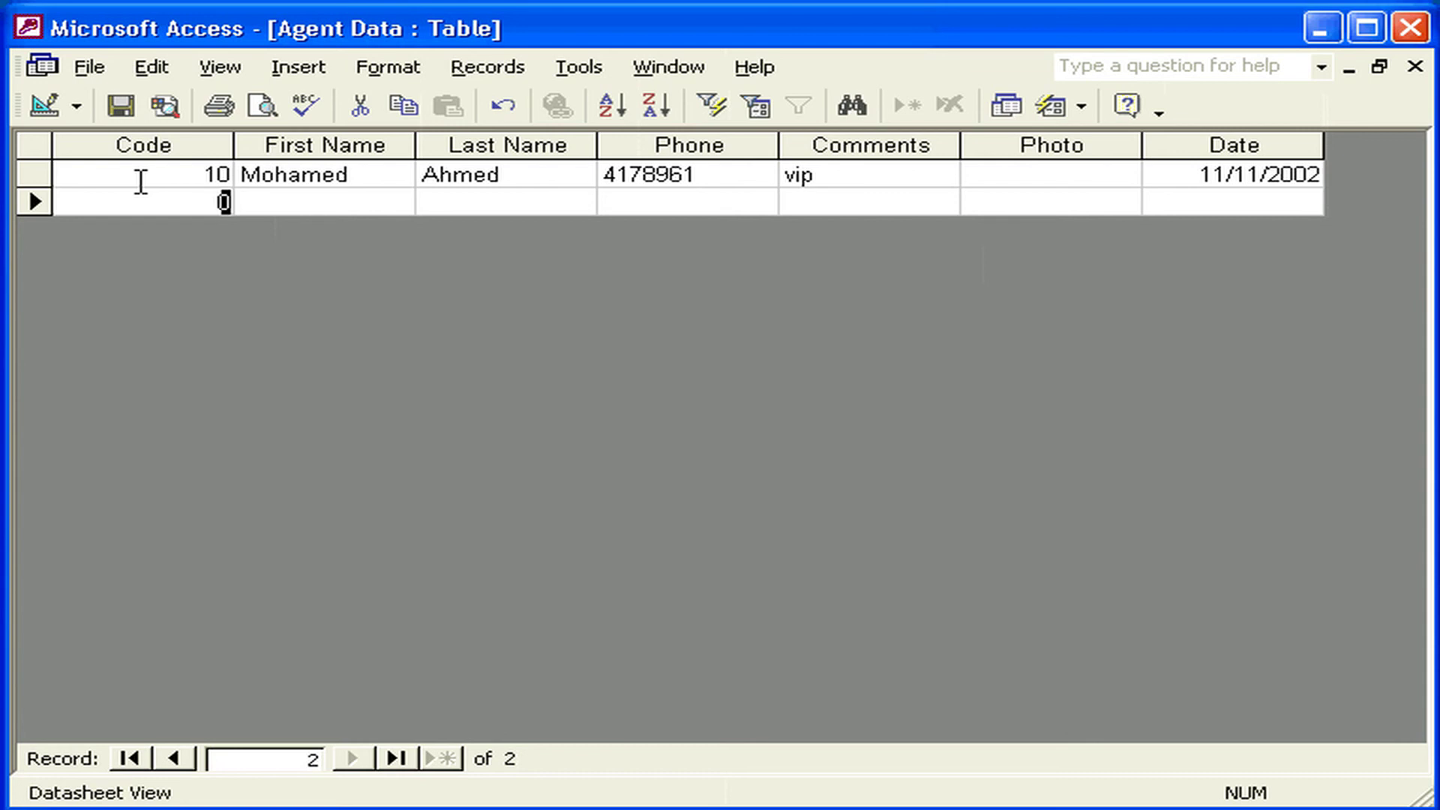
- Save the Agent Data table and close its window
left_click(119, 106)
left_click(1415, 67)
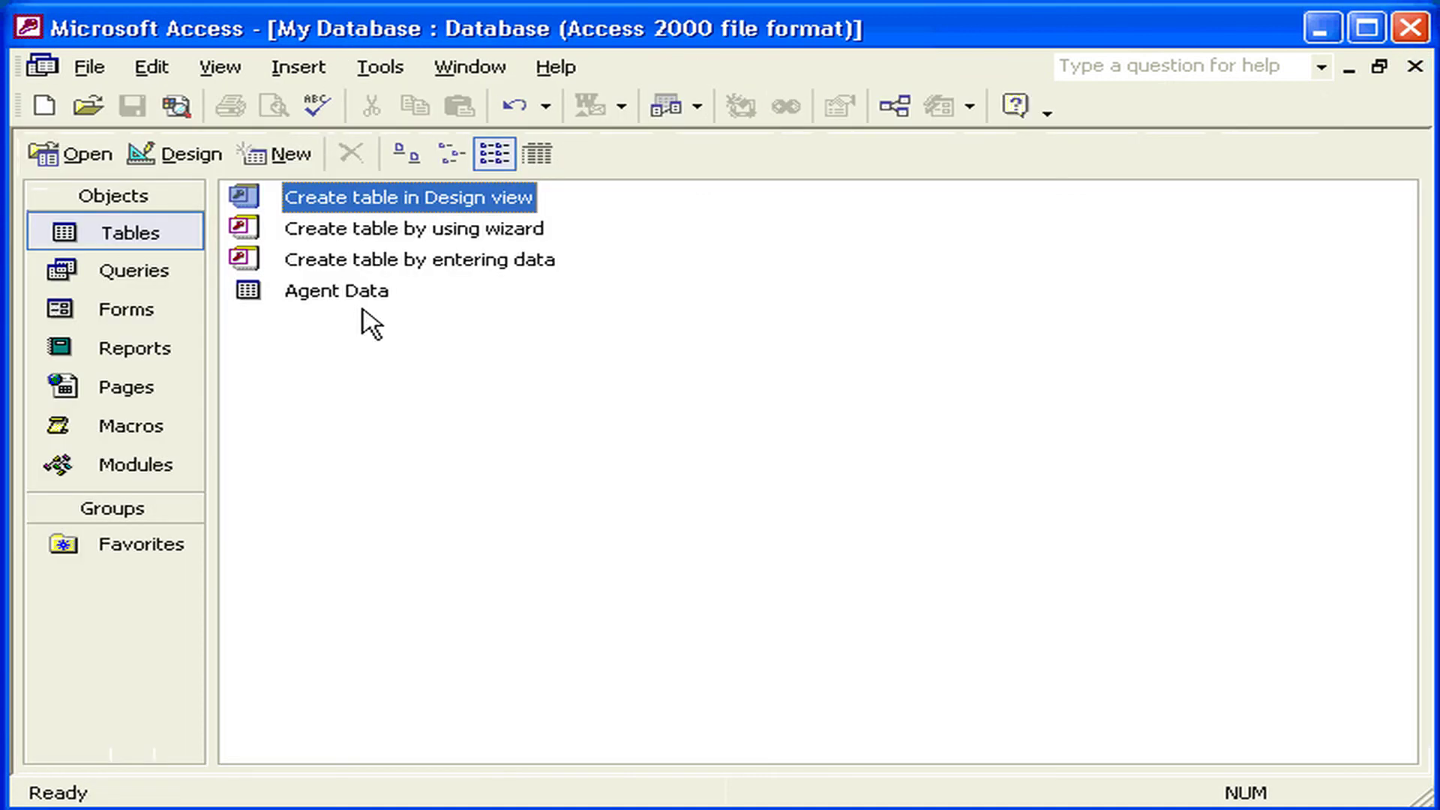